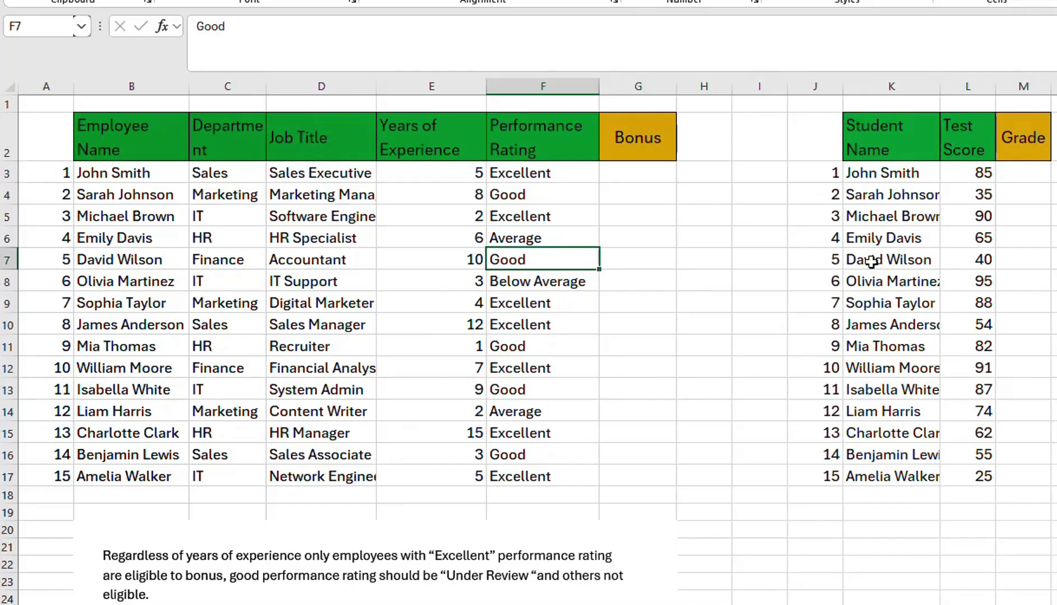
Review the employee and student tables and the note explaining the bonus rule.
click(900, 262)
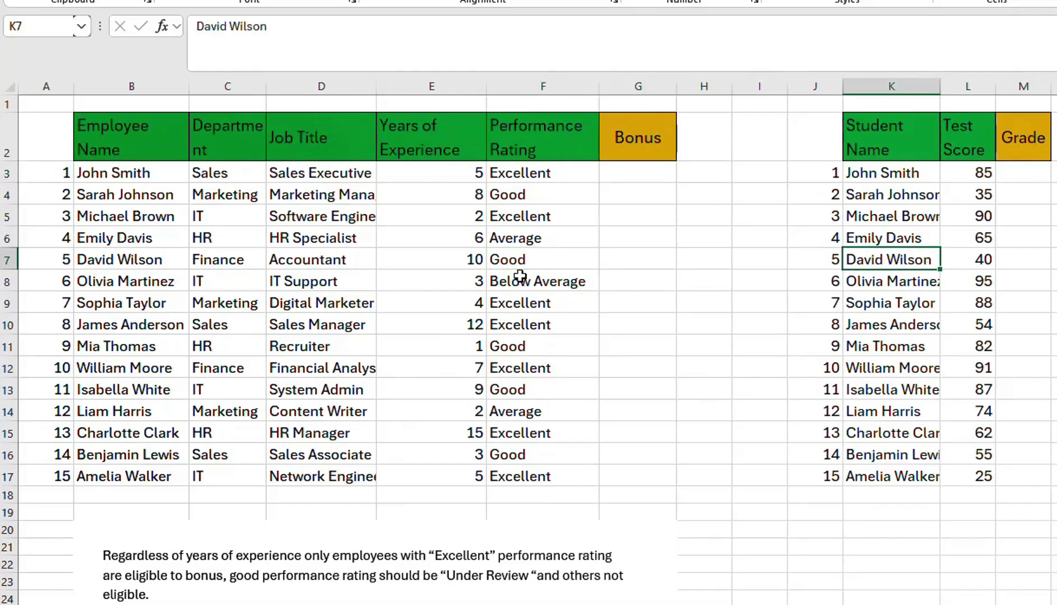
click(435, 275)
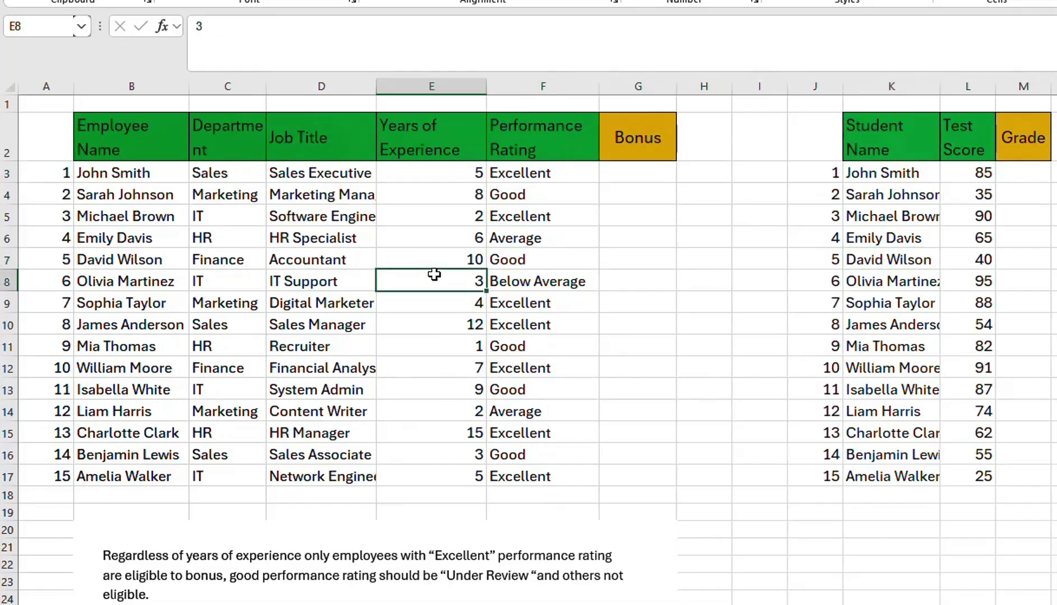
click(896, 275)
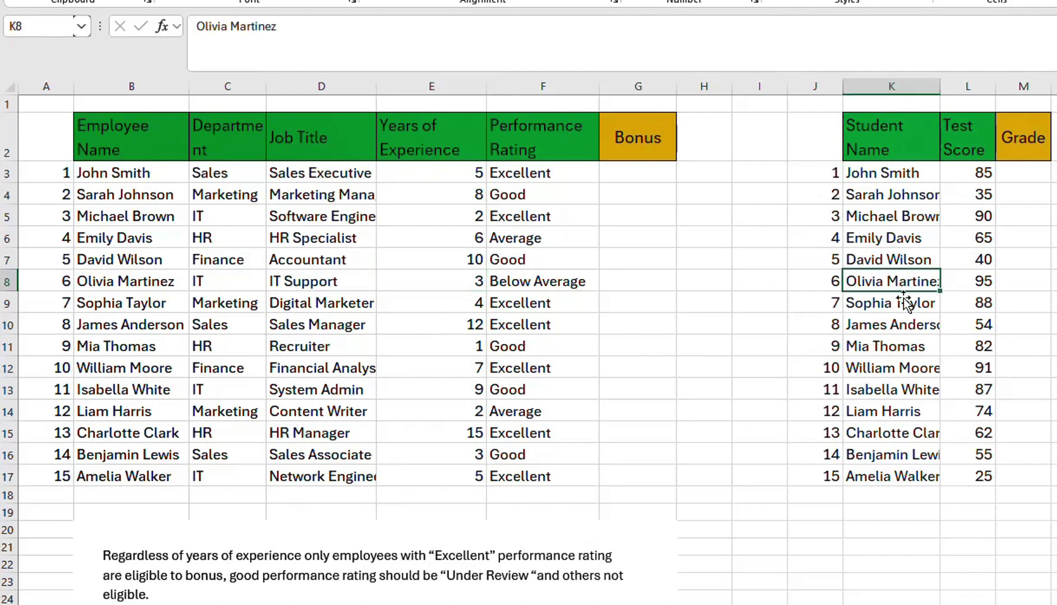
click(405, 277)
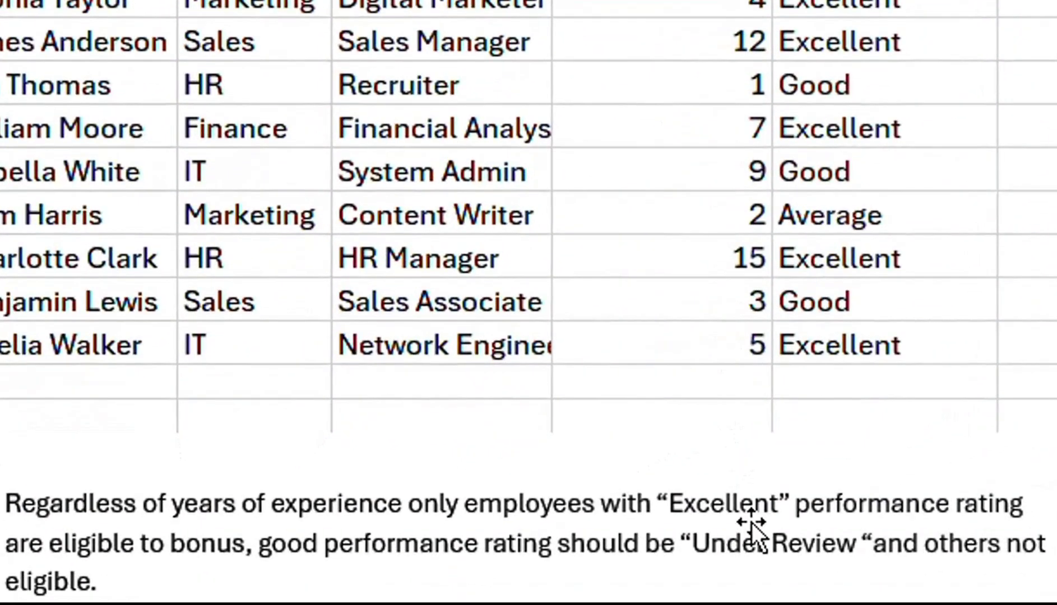
click(753, 520)
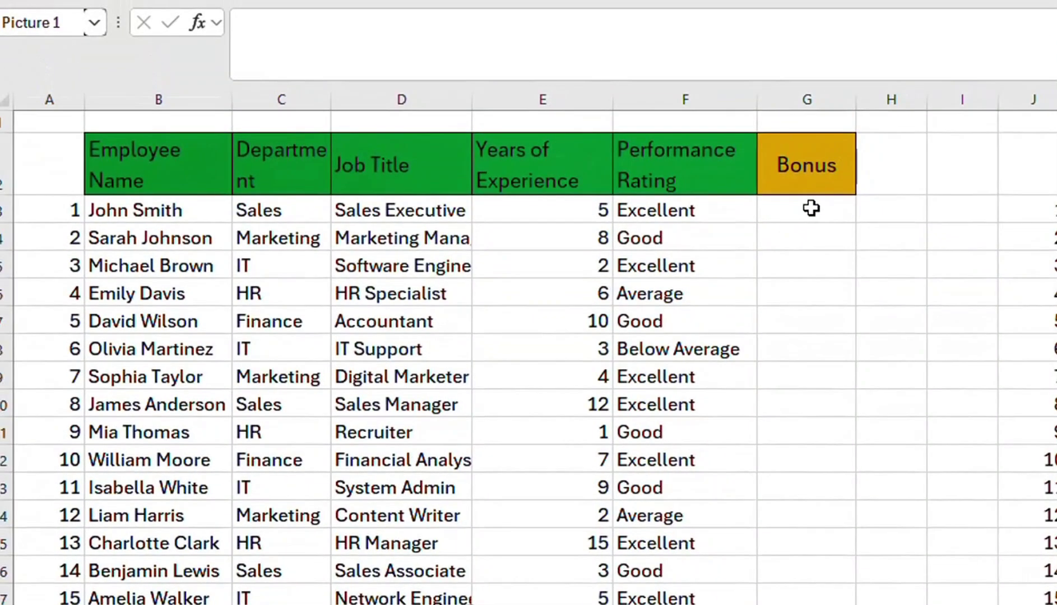
click(826, 180)
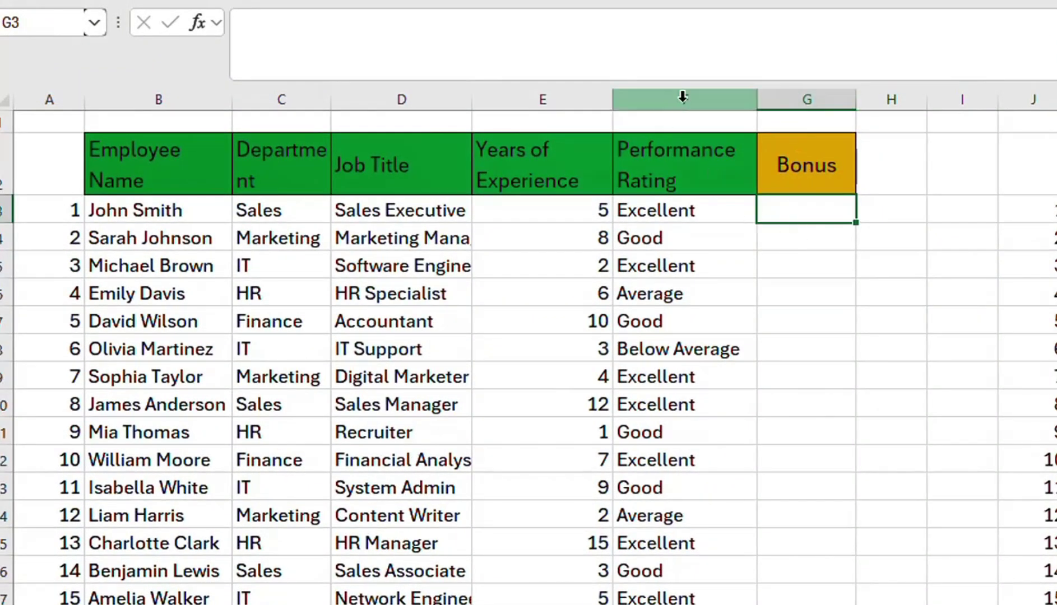
In G3, begin the formula =IF(F3="Excellent","Eligible", for the first Bonus cell.
click(682, 172)
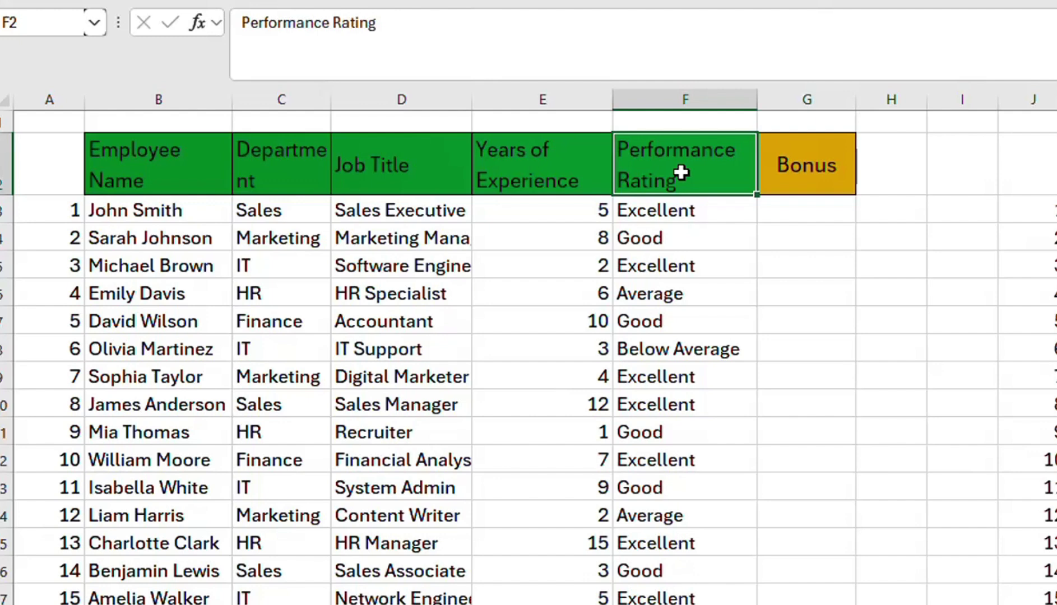
click(823, 211)
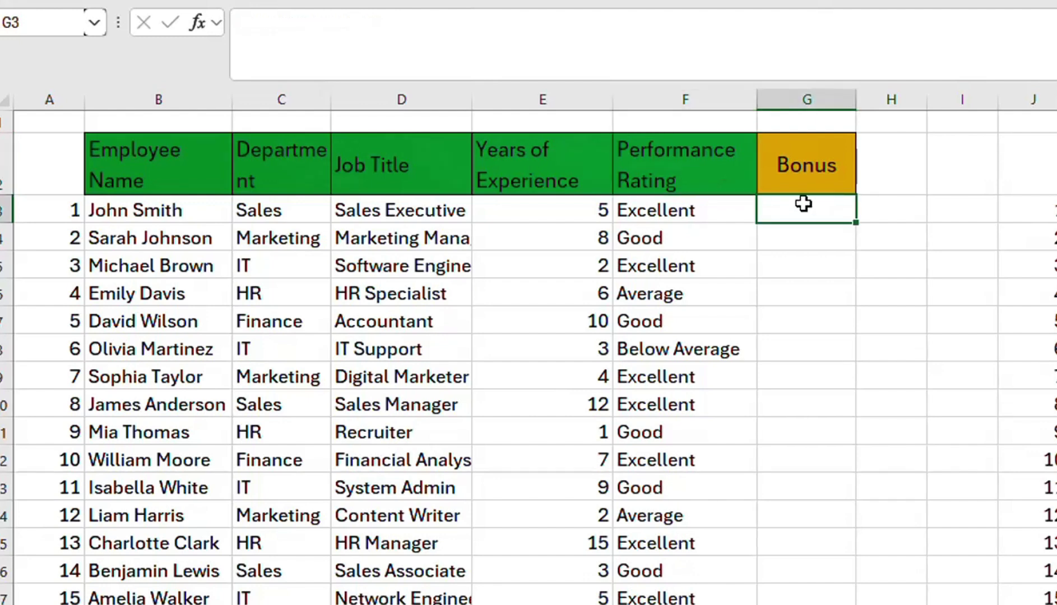
text(=I)
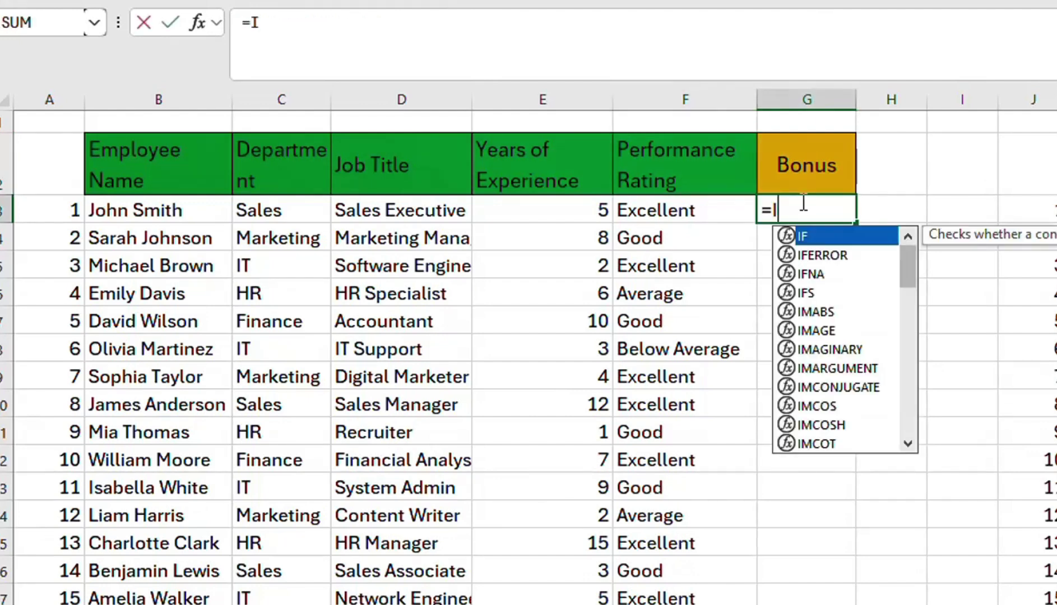
text(F ()
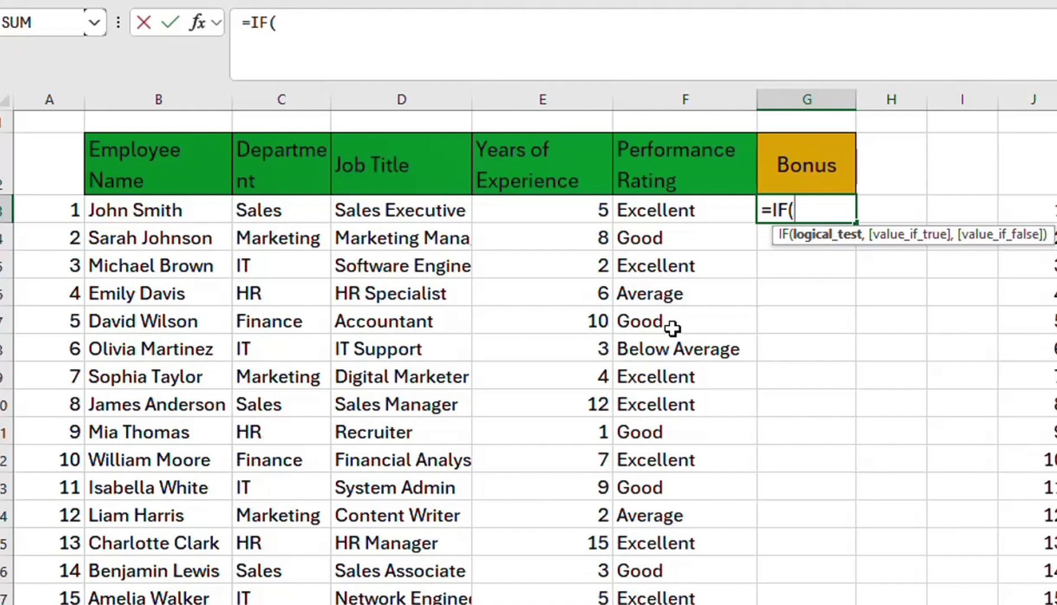
click(679, 211)
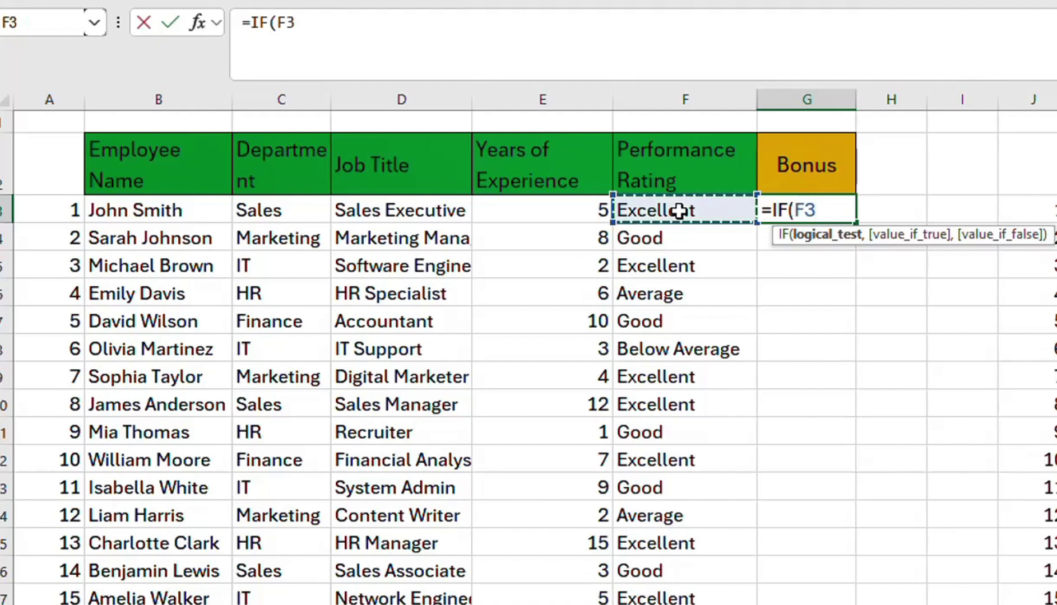
text(=)
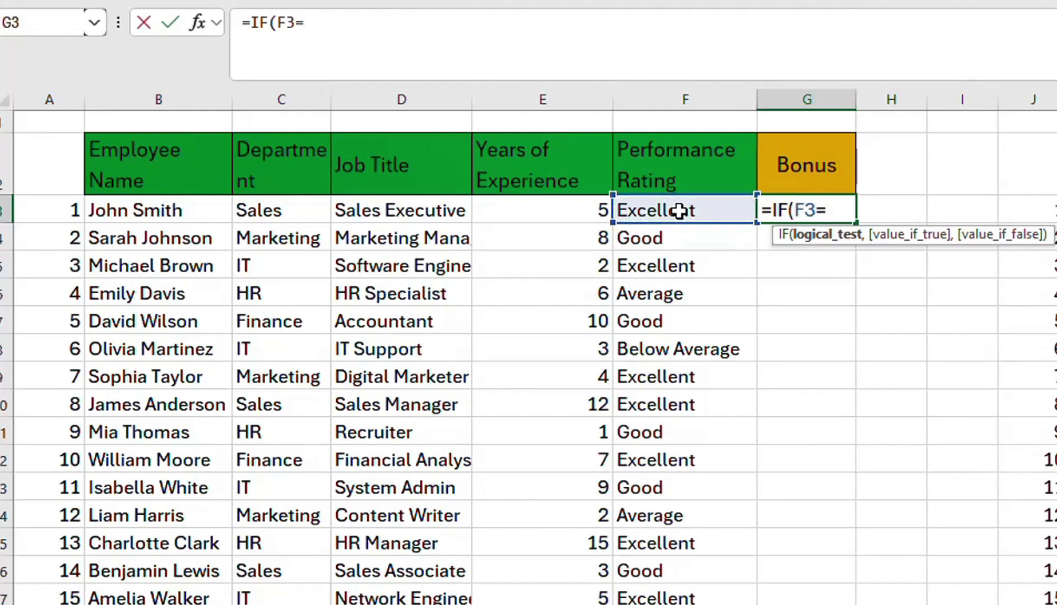
text("Excellent",)
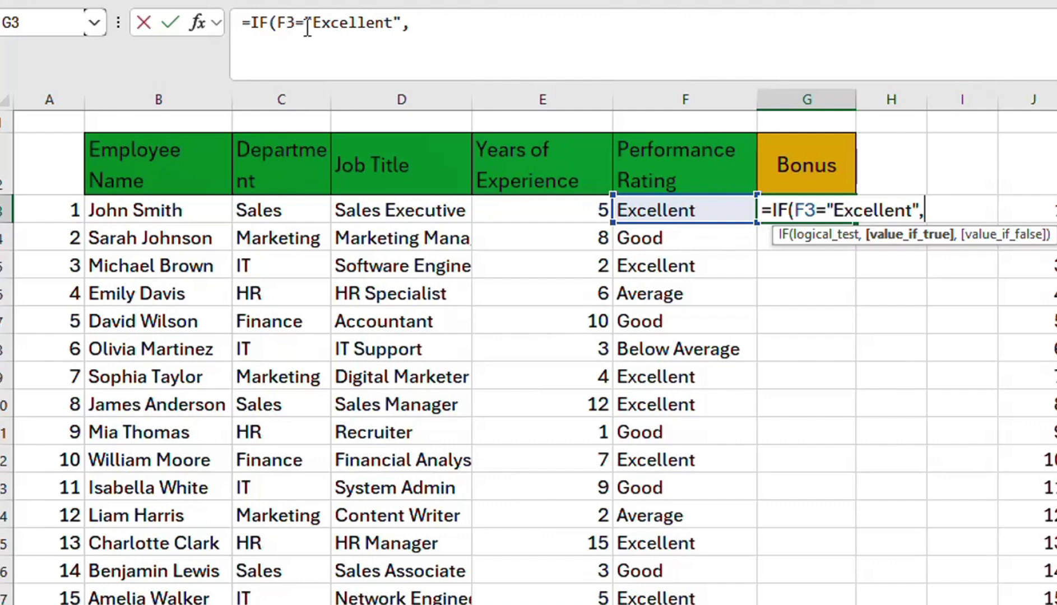
click(427, 25)
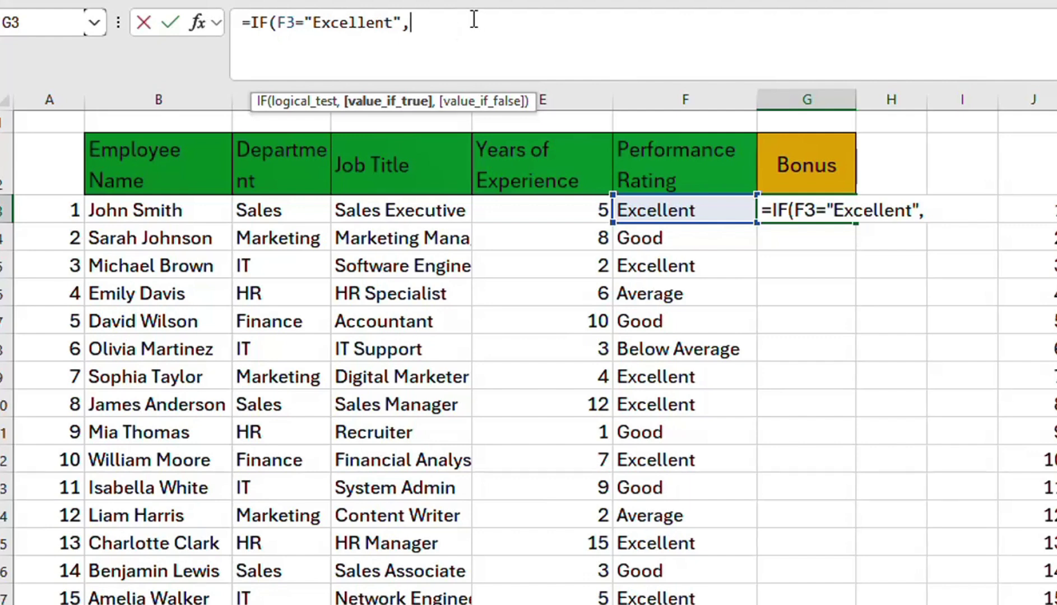
text("Eligible",)
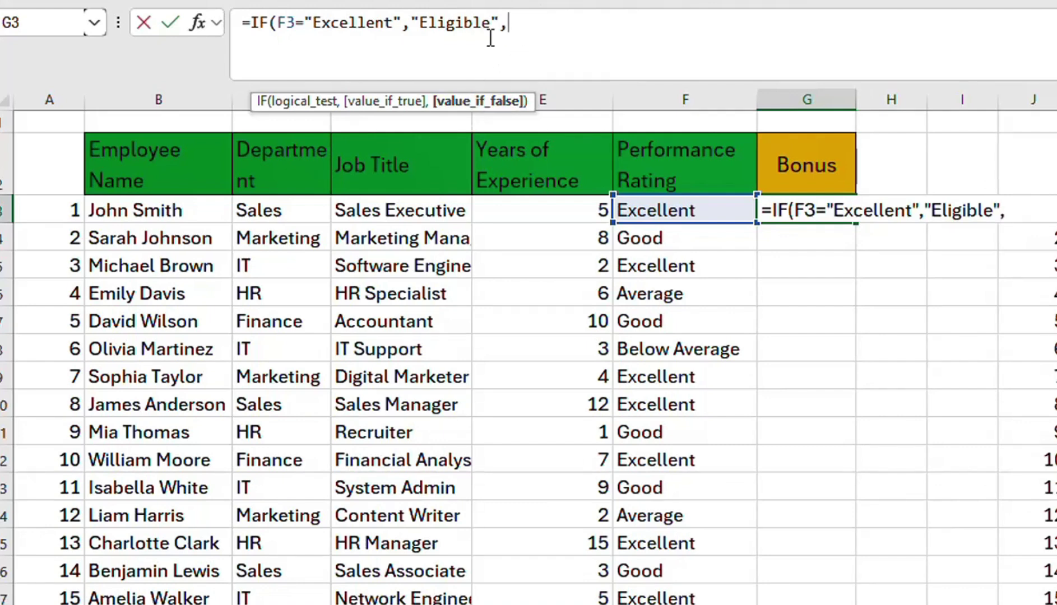
Add IF(F3="Good","Under Review","Not Eligible") as the false branch and close the parentheses.
text(IF)
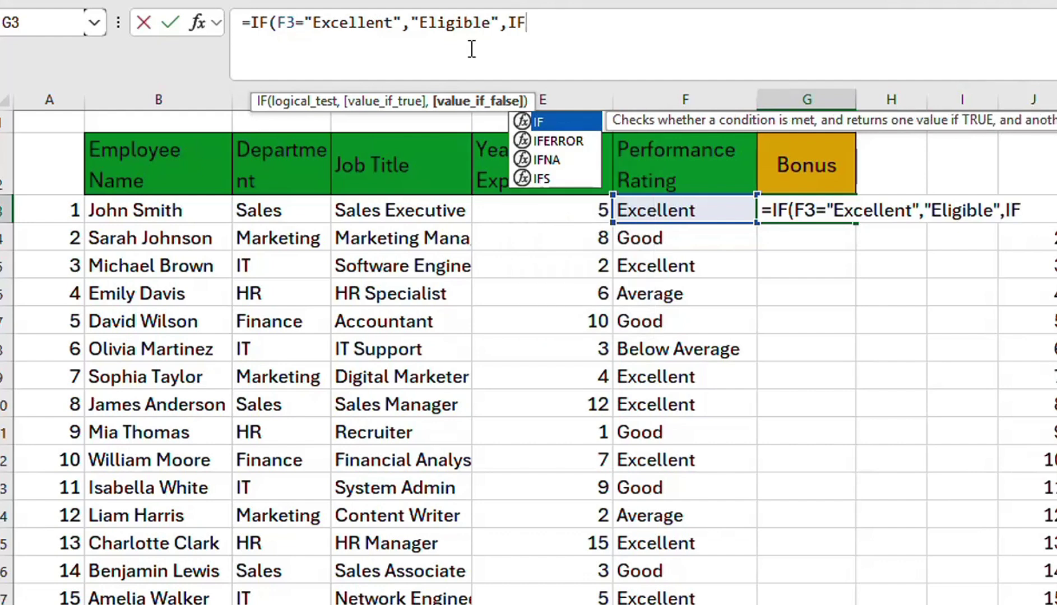
text(()
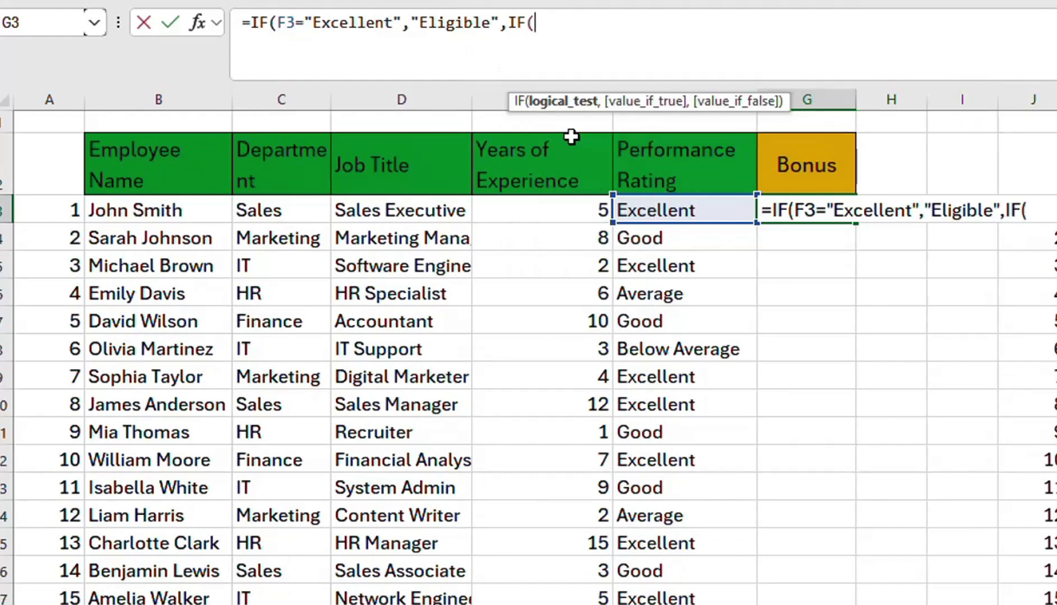
click(676, 212)
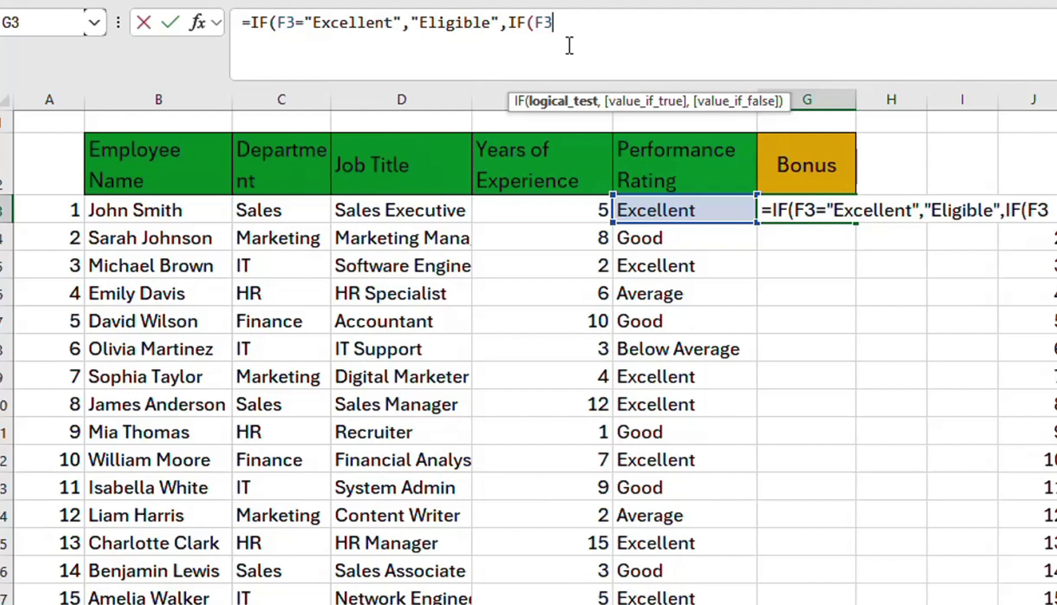
text(="Good",)
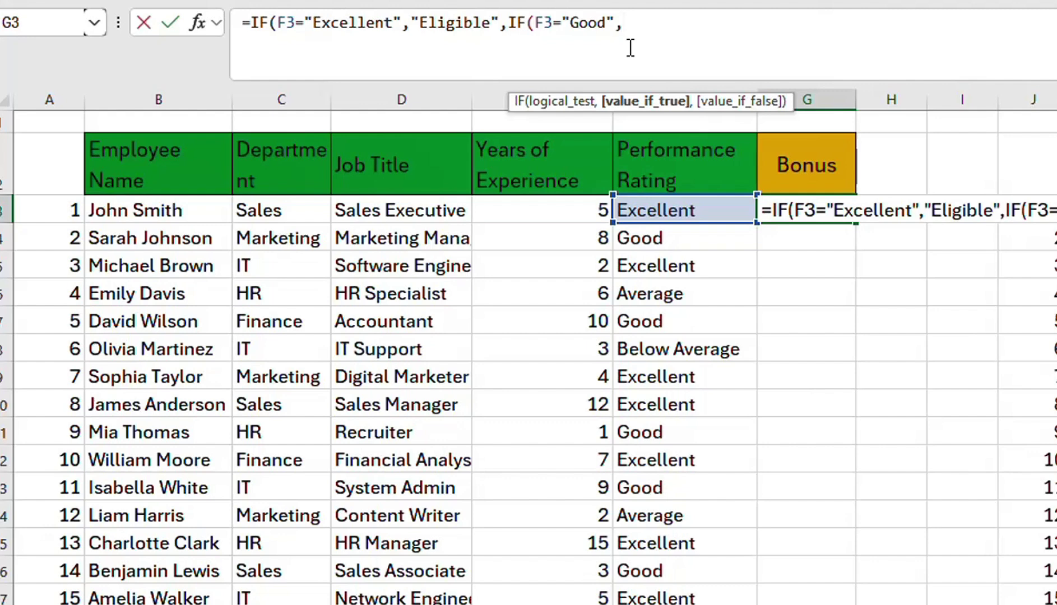
text("Under Review)
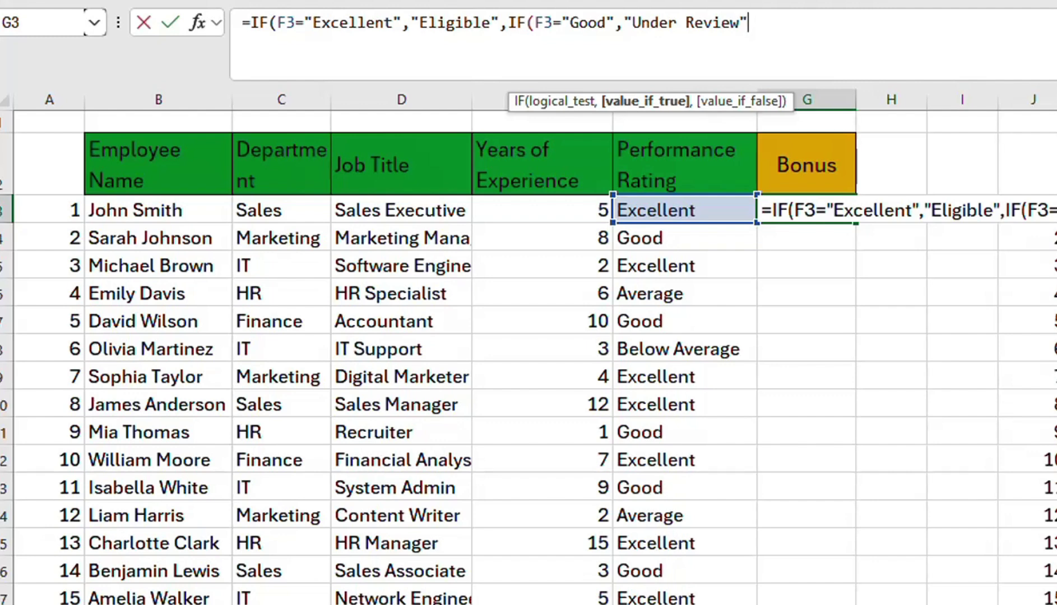
text(",)
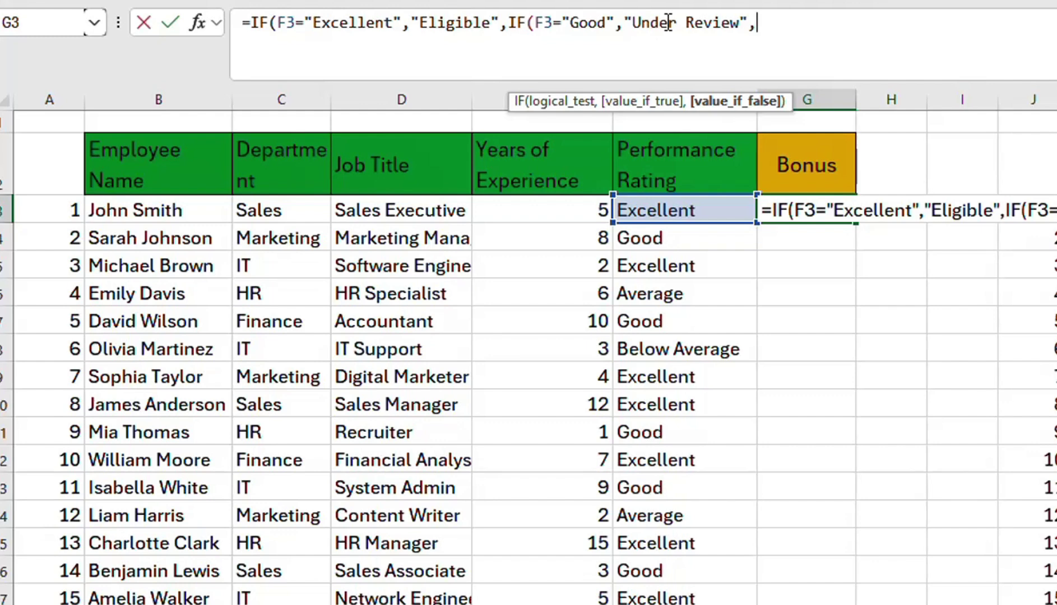
text(Not Eligible)
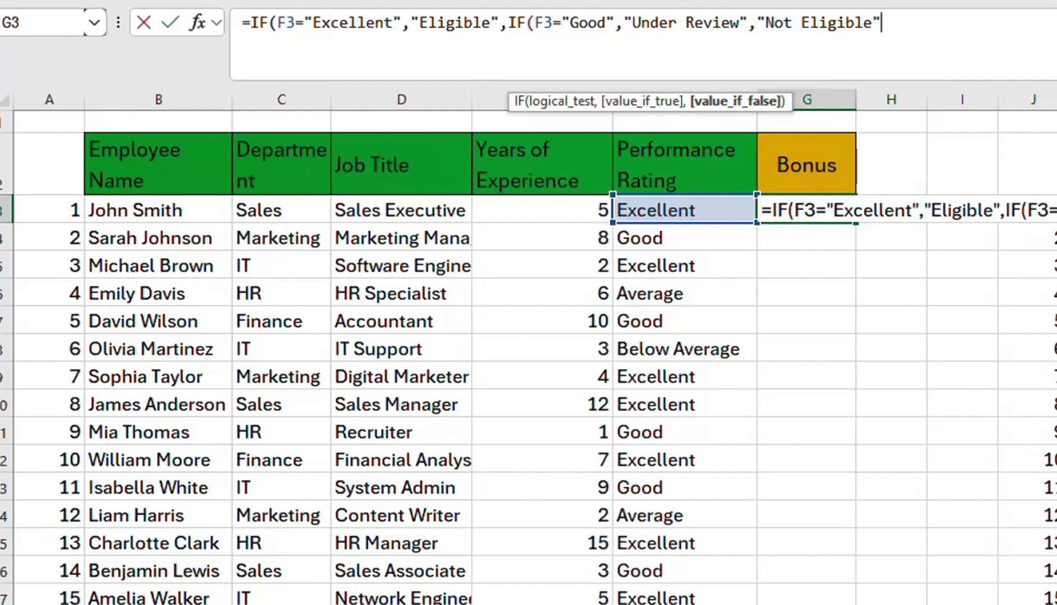
text("))
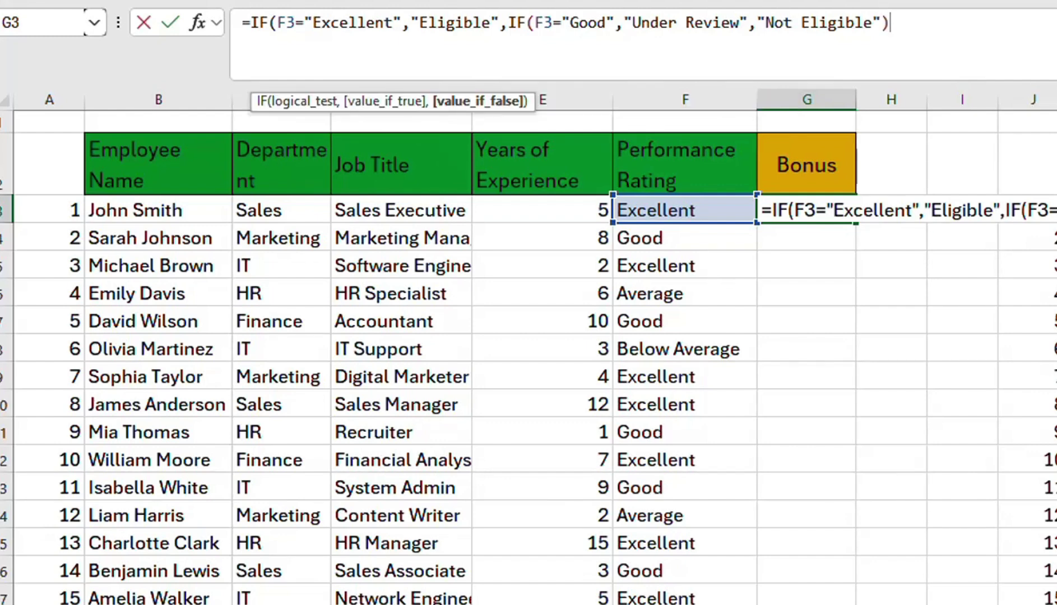
text())
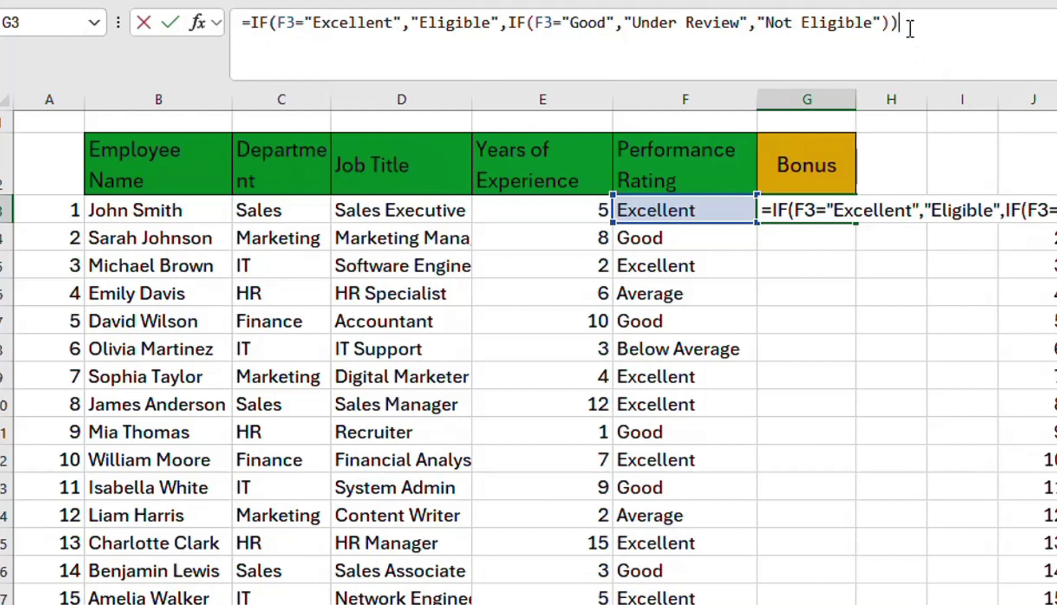
Enter the G3 Bonus formula, copy it down all employee rows, and widen column G.
key(Return)
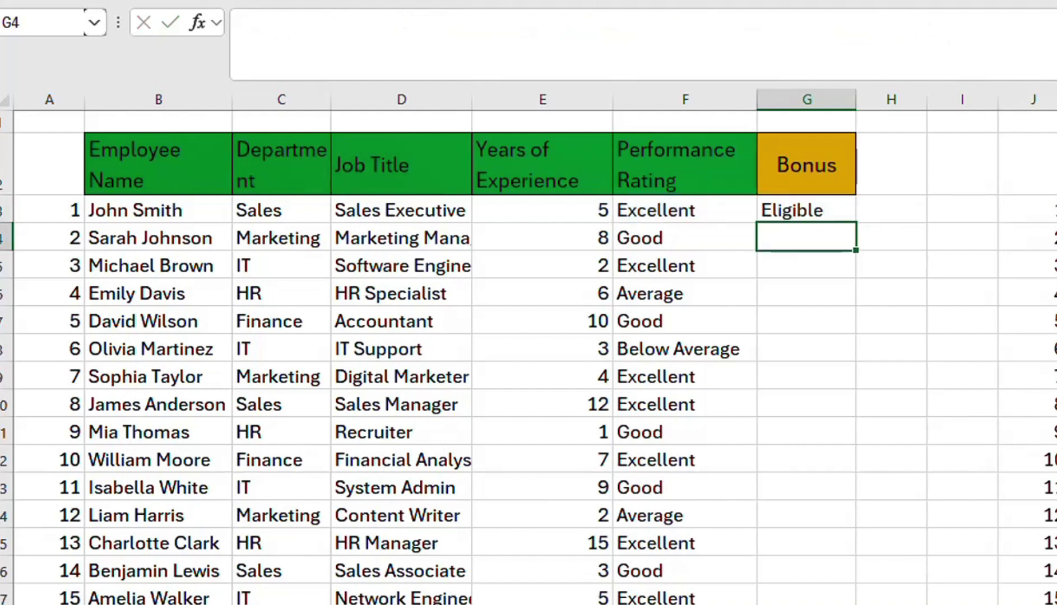
click(807, 212)
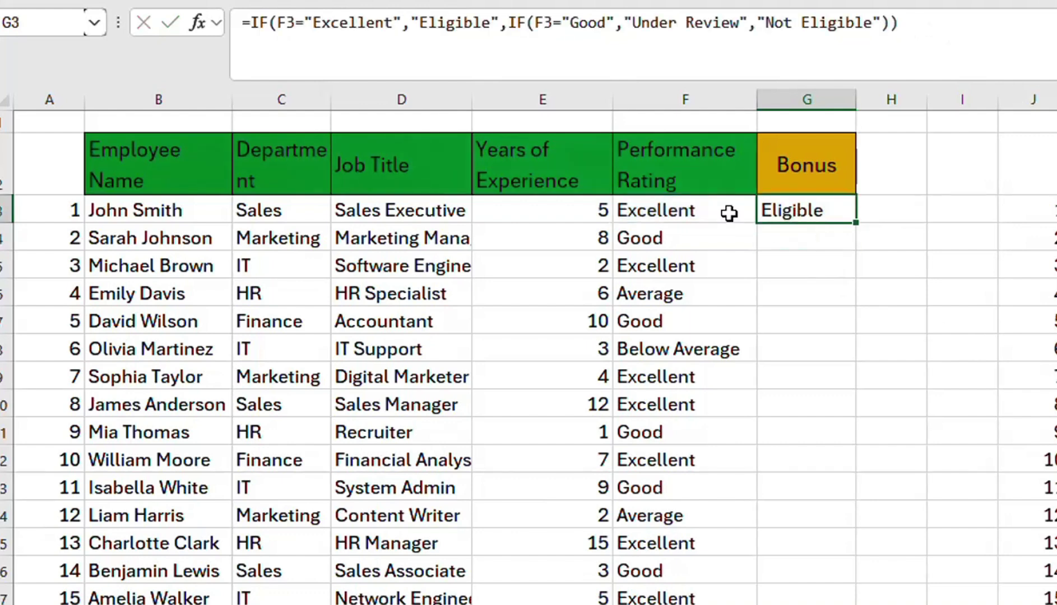
click(585, 209)
click(831, 213)
double_click(856, 222)
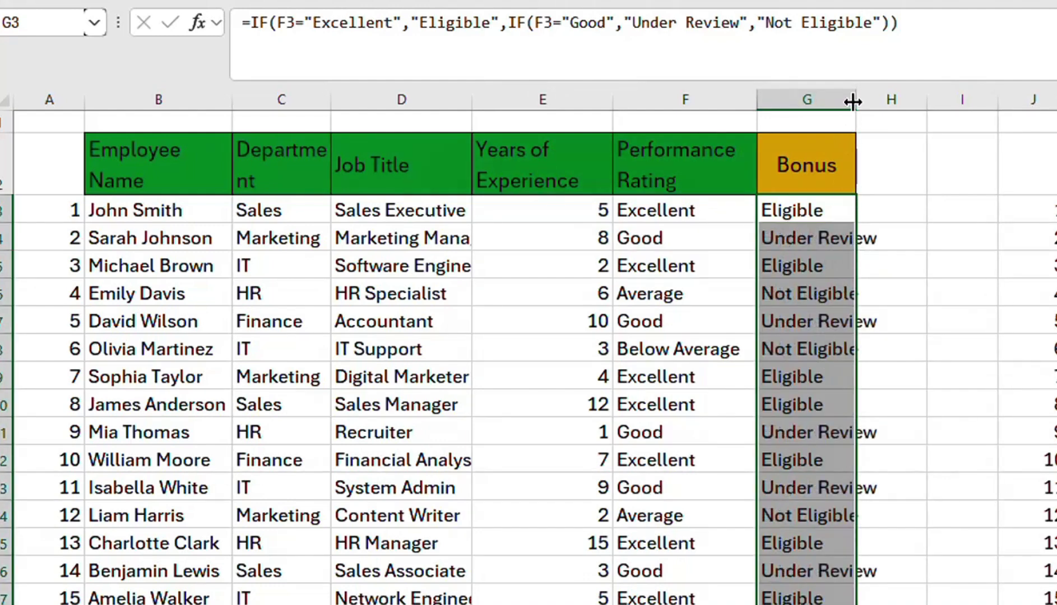
drag(853, 102, 883, 101)
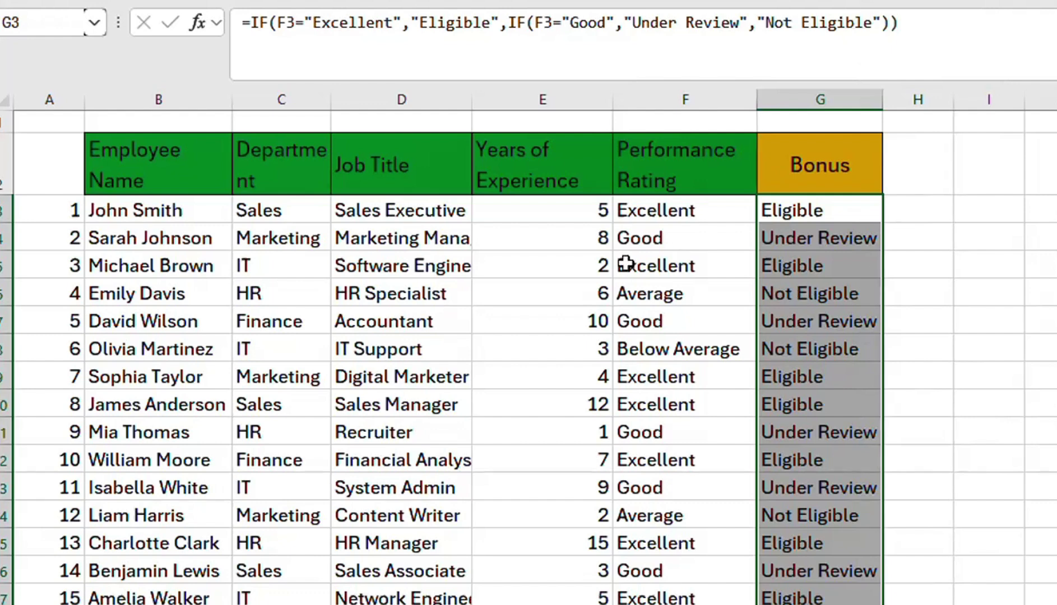
Verify the Bonus formulas for the Good (G4) and Average (G6) ratings, leaving G6 unchanged.
click(668, 240)
click(839, 241)
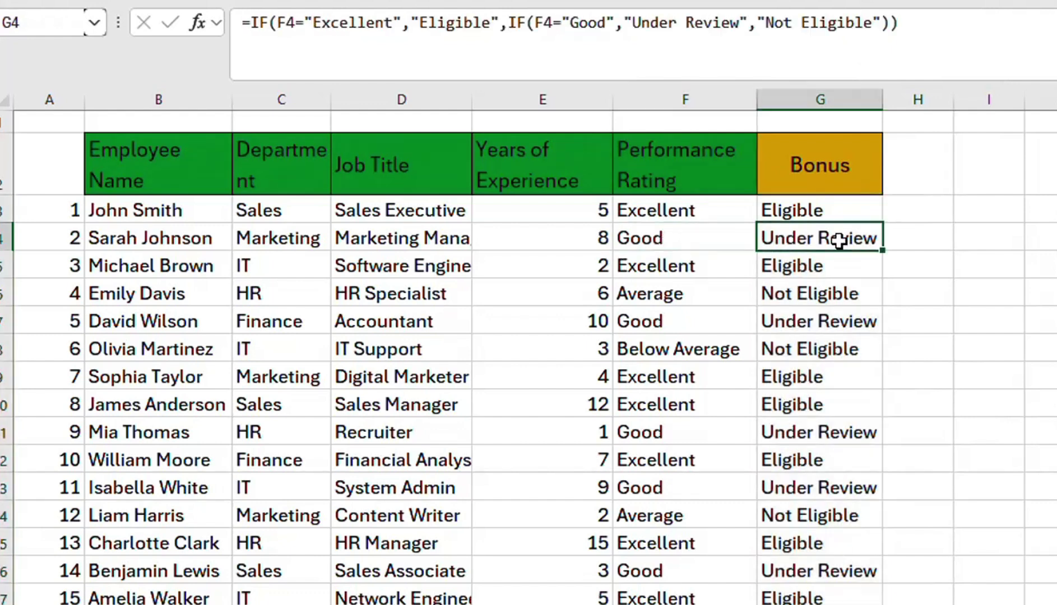
click(694, 294)
click(818, 299)
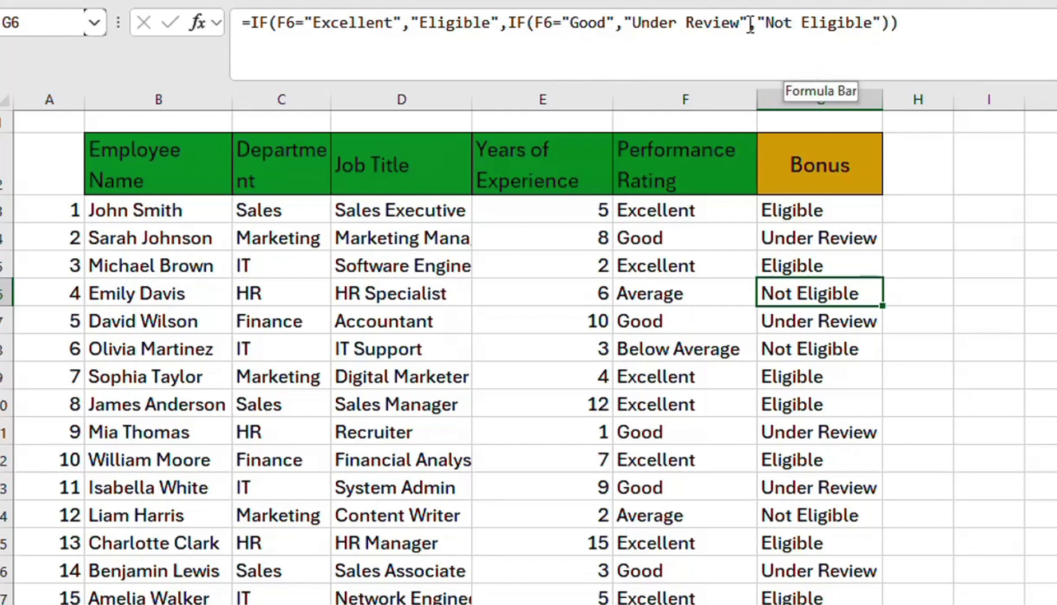
click(792, 22)
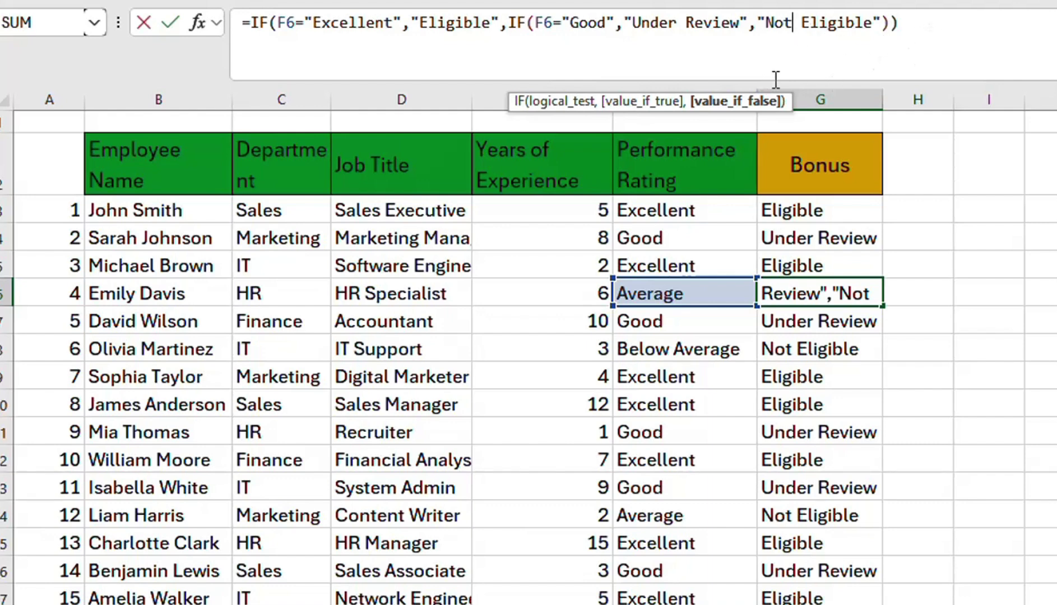
key(ctrl+Return)
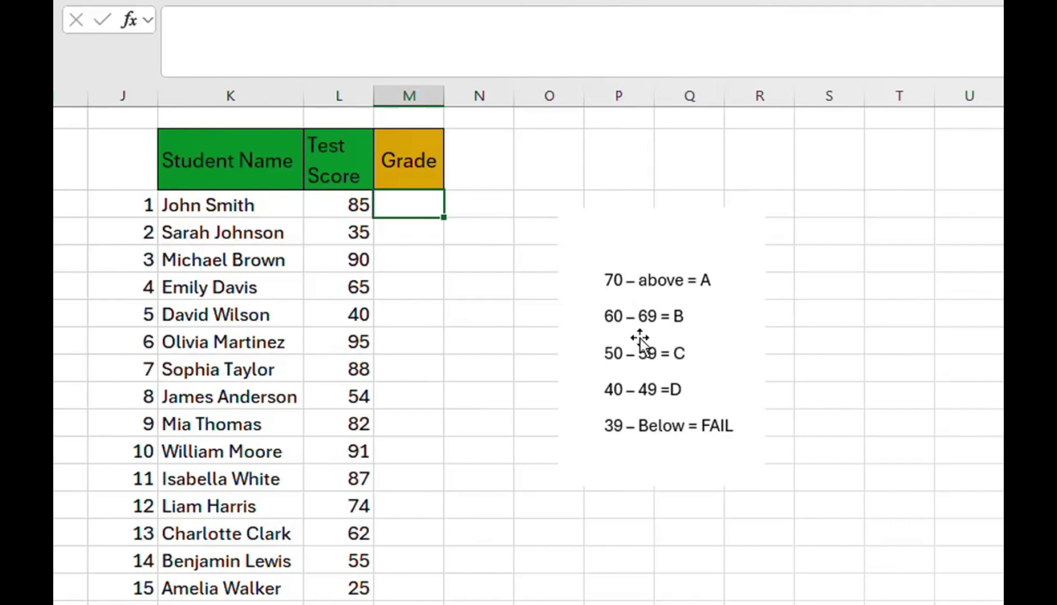
click(617, 282)
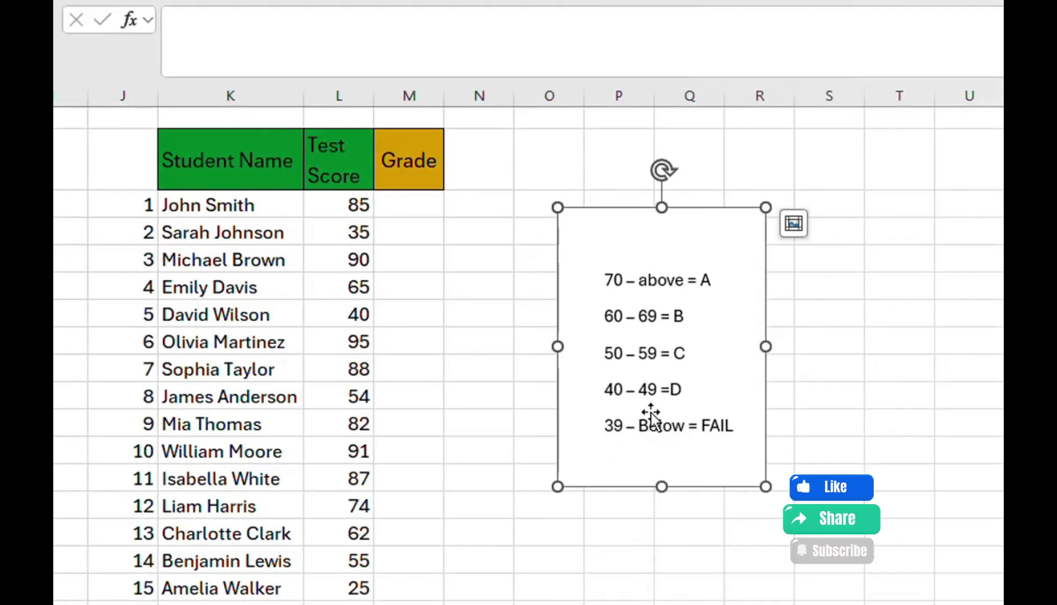
click(404, 207)
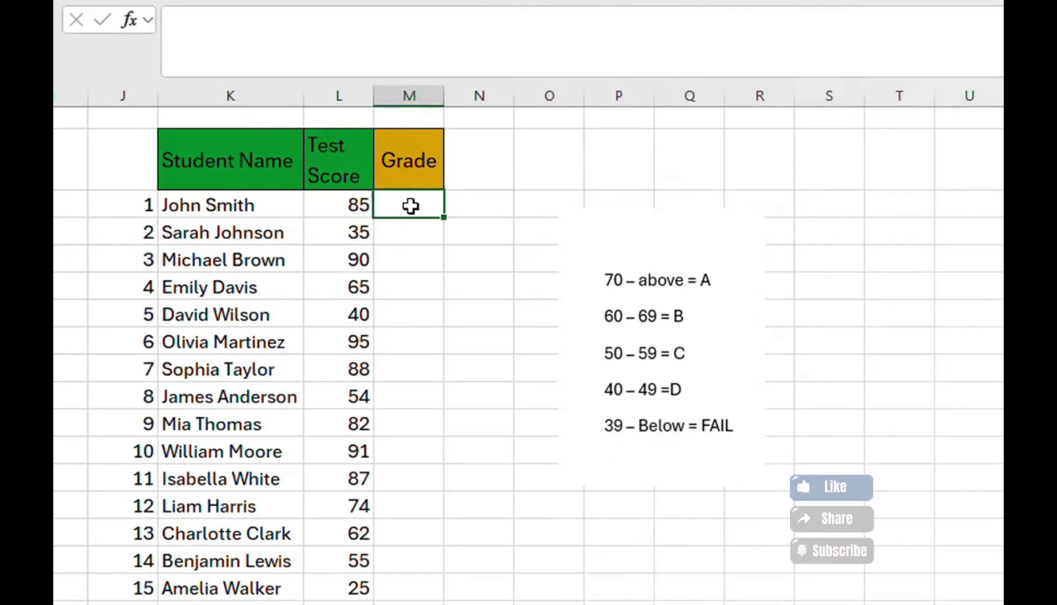
Start the first Grade formula with =IF(L3>=70,"A", for scores of 70 or more.
text(=)
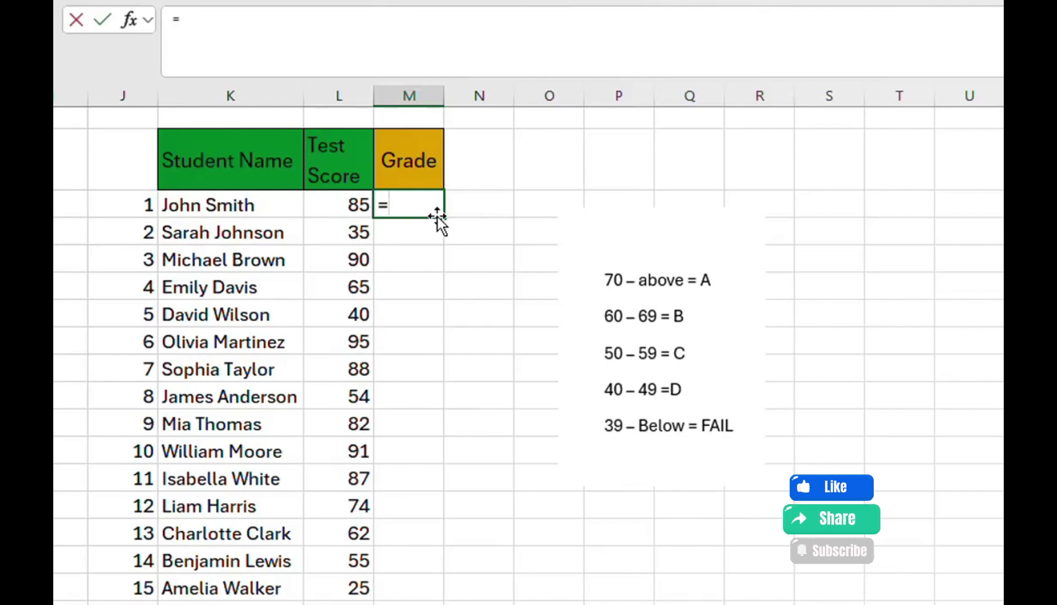
text(IF()
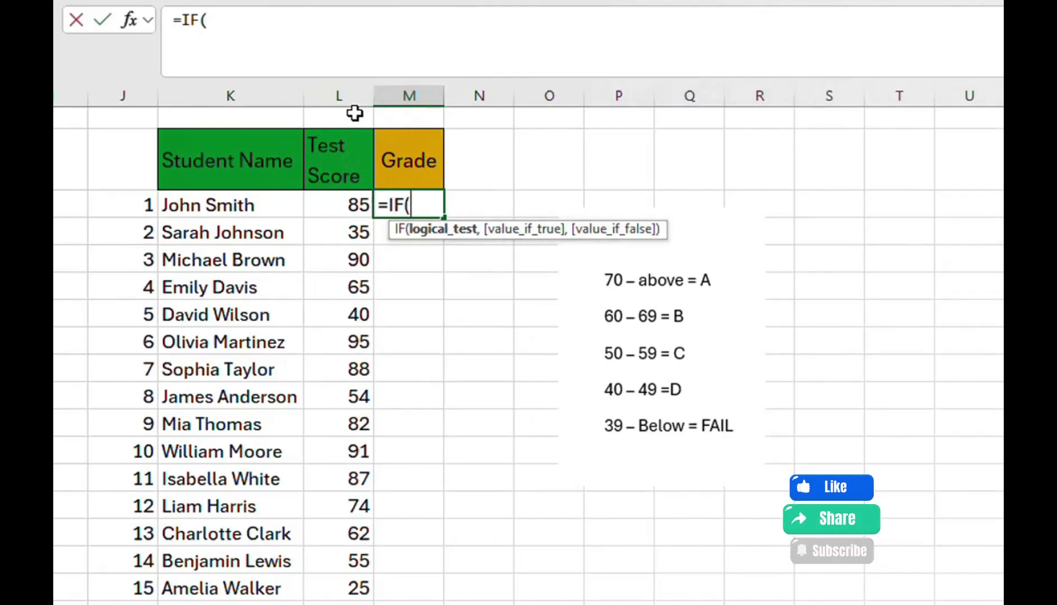
click(351, 206)
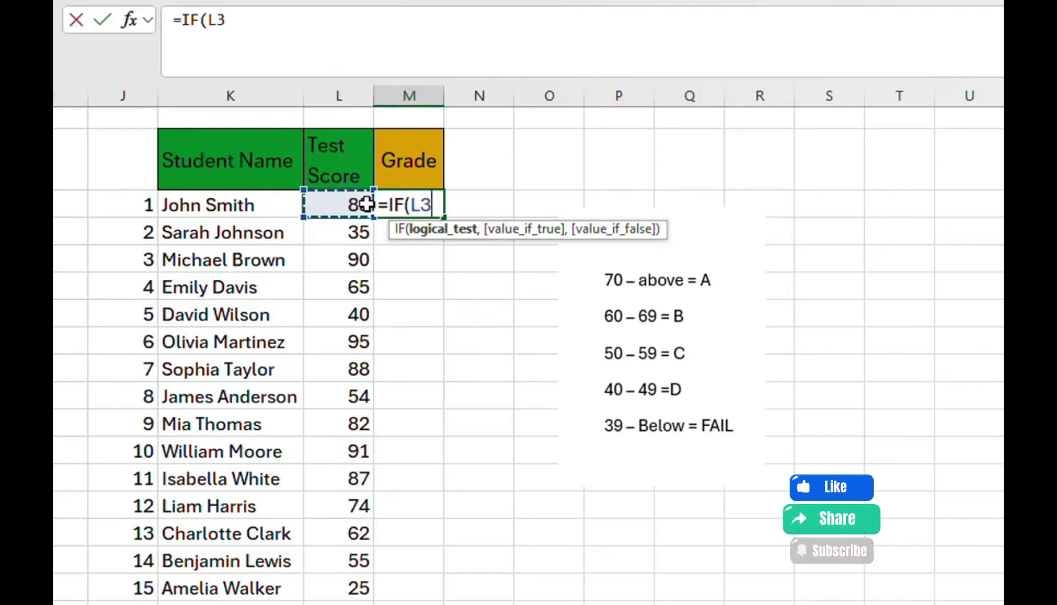
text(>=)
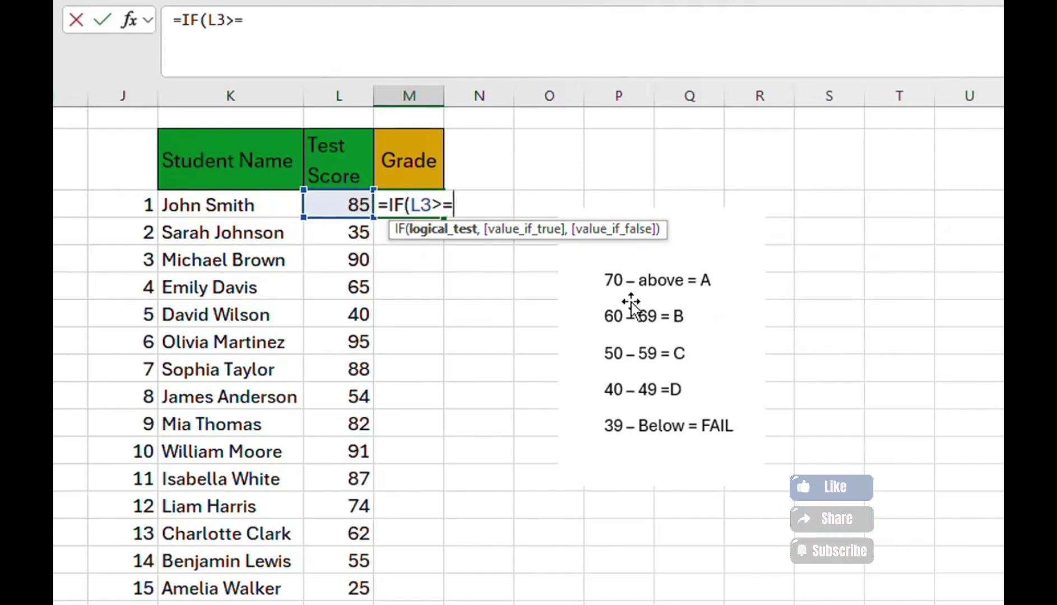
click(260, 22)
text(70)
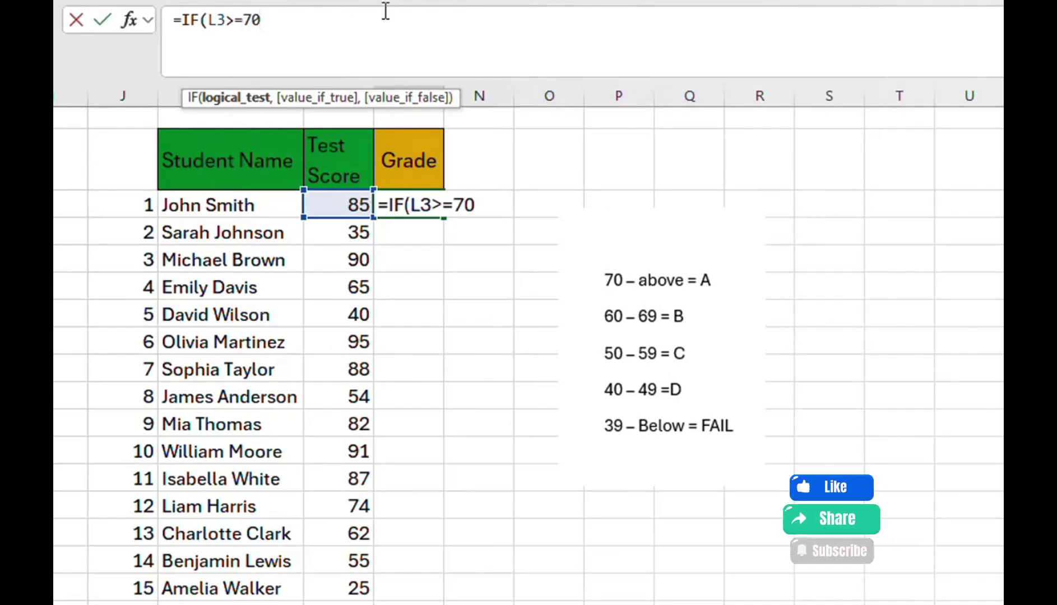
text(,)
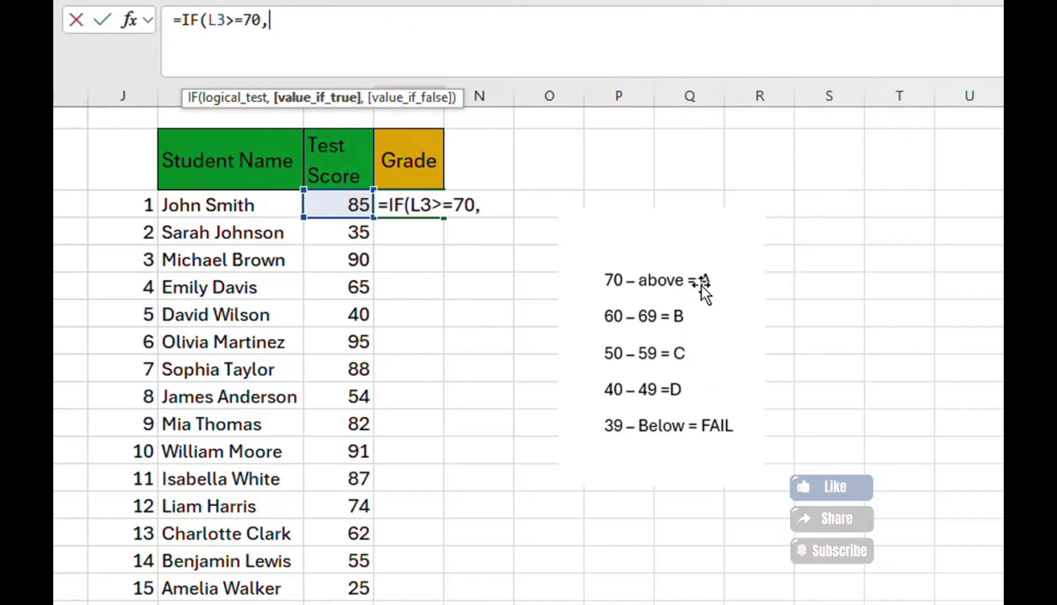
text("A",)
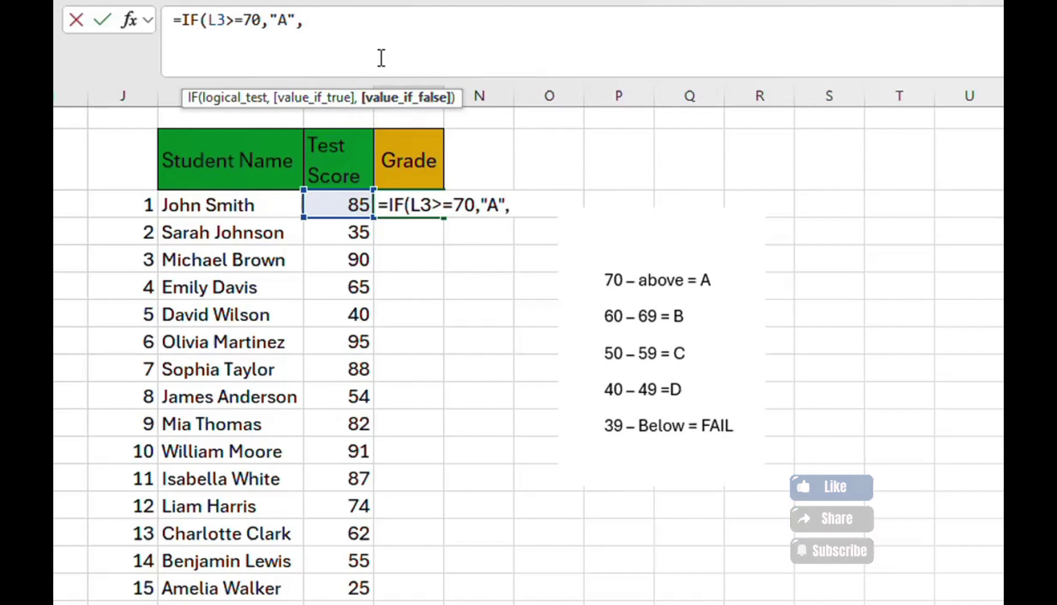
Nest IF(L3>=60,"B", for scores of 60 or more, then open a third IF(.
text(IF()
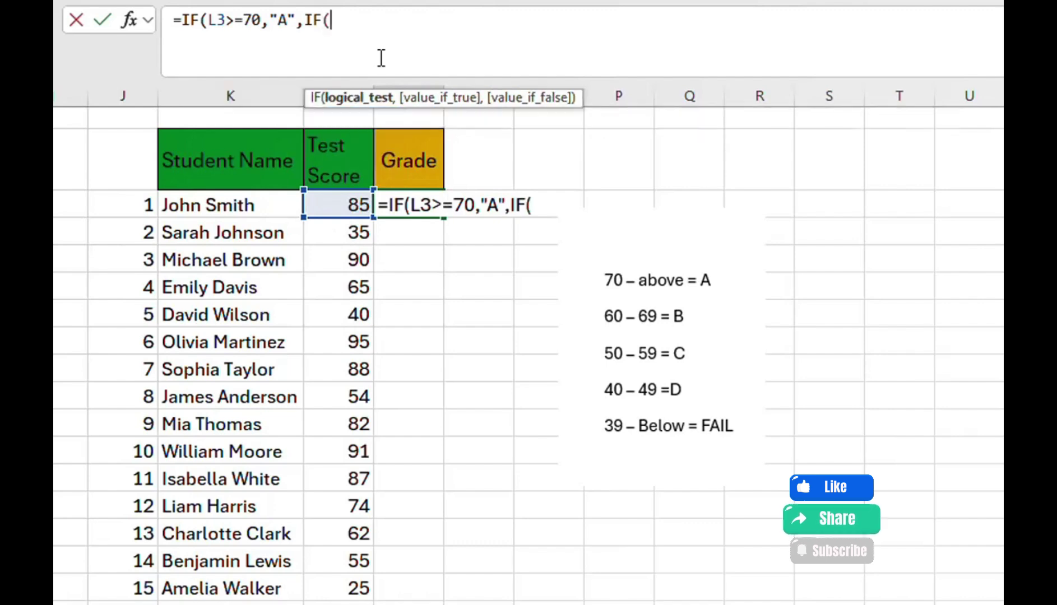
click(335, 207)
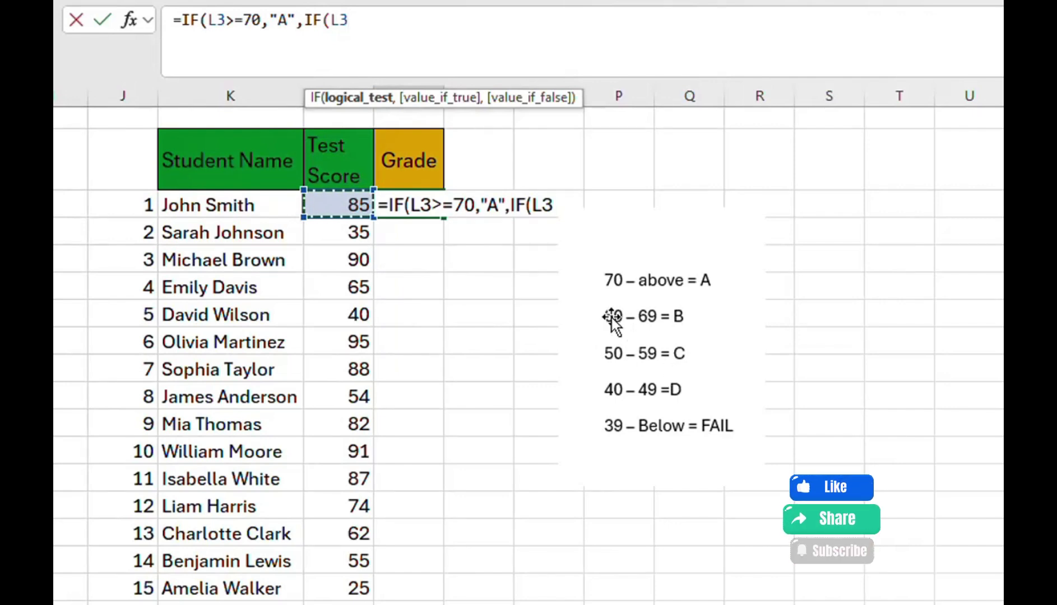
text(>=60,)
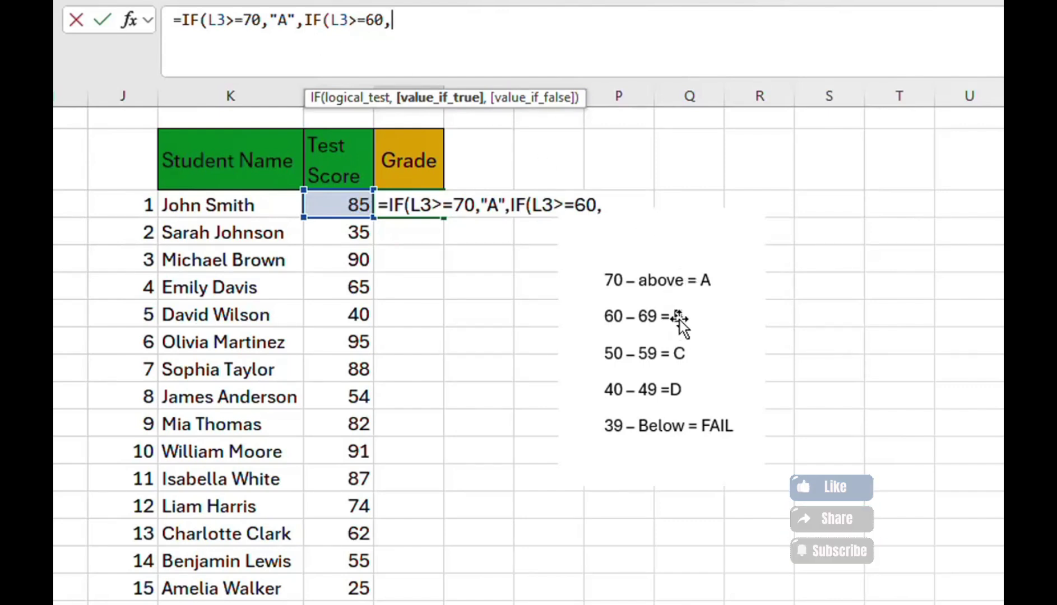
text("B)
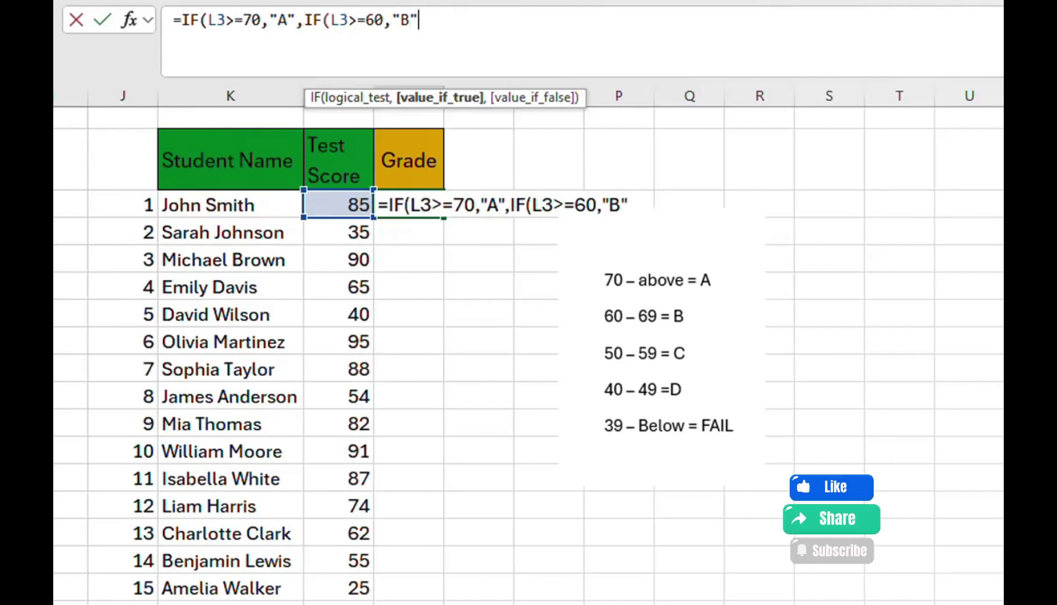
text(",)
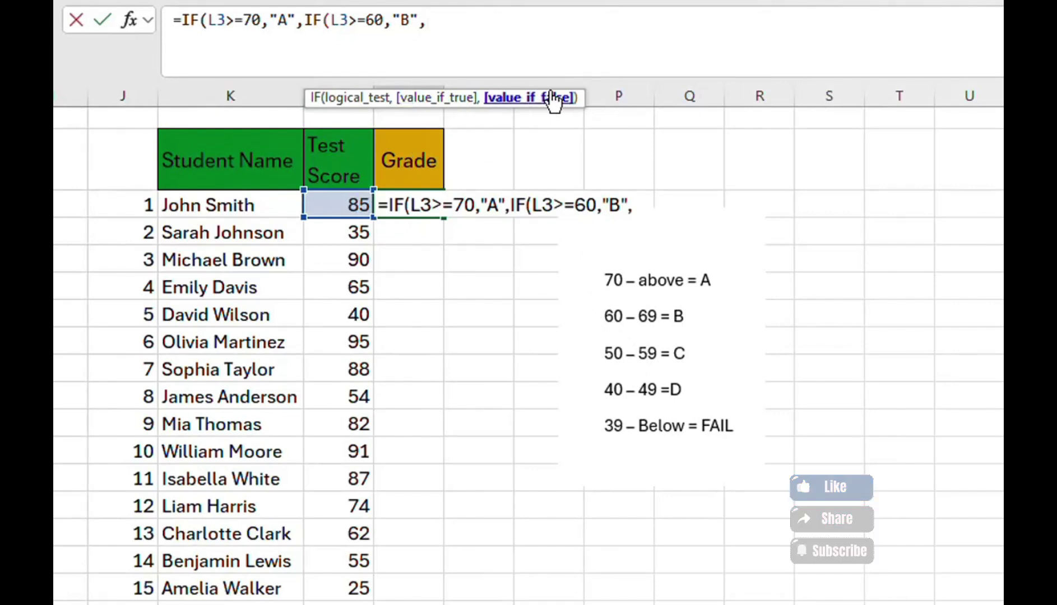
text(IF()
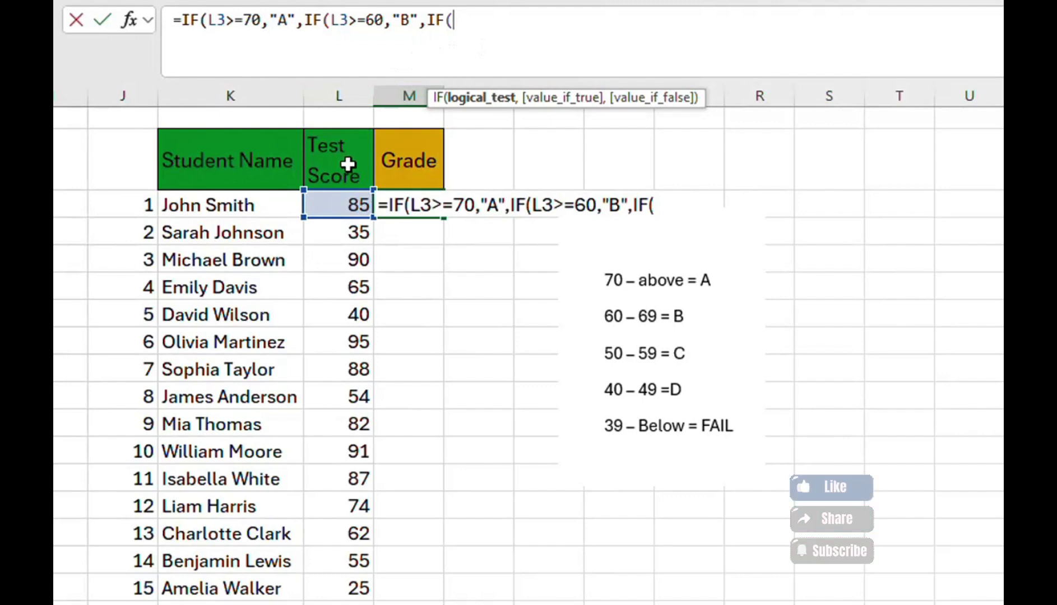
Add the test L3>=50 returning "C", then open another nested IF(.
click(351, 204)
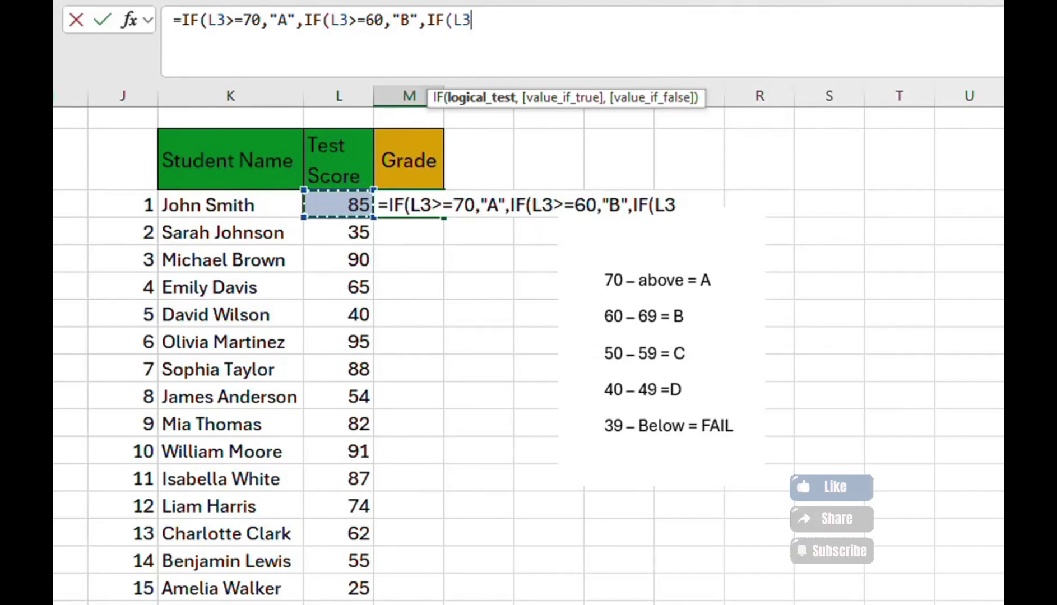
text(>)
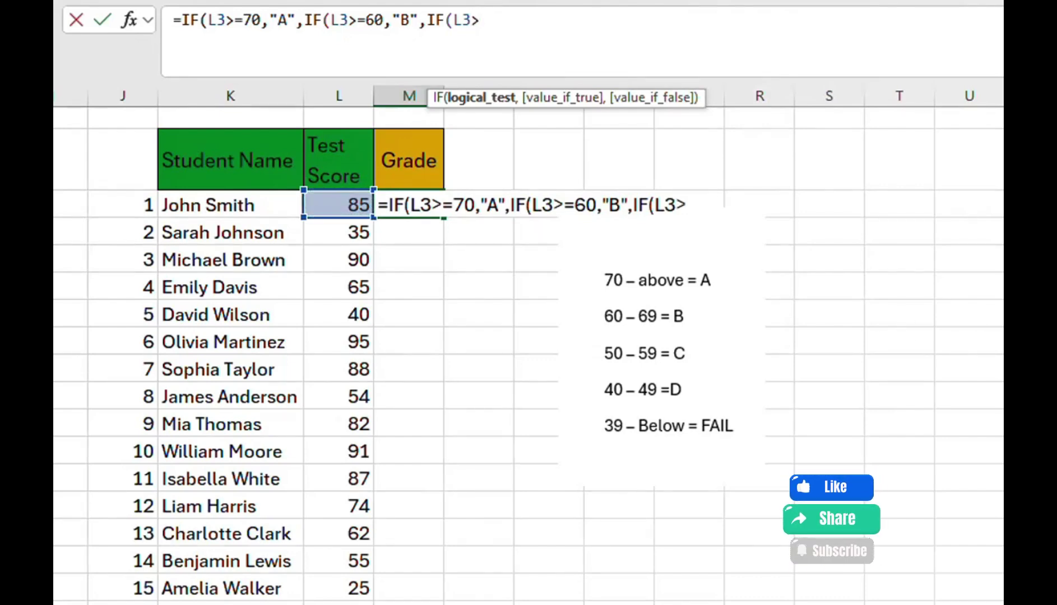
text(=50,)
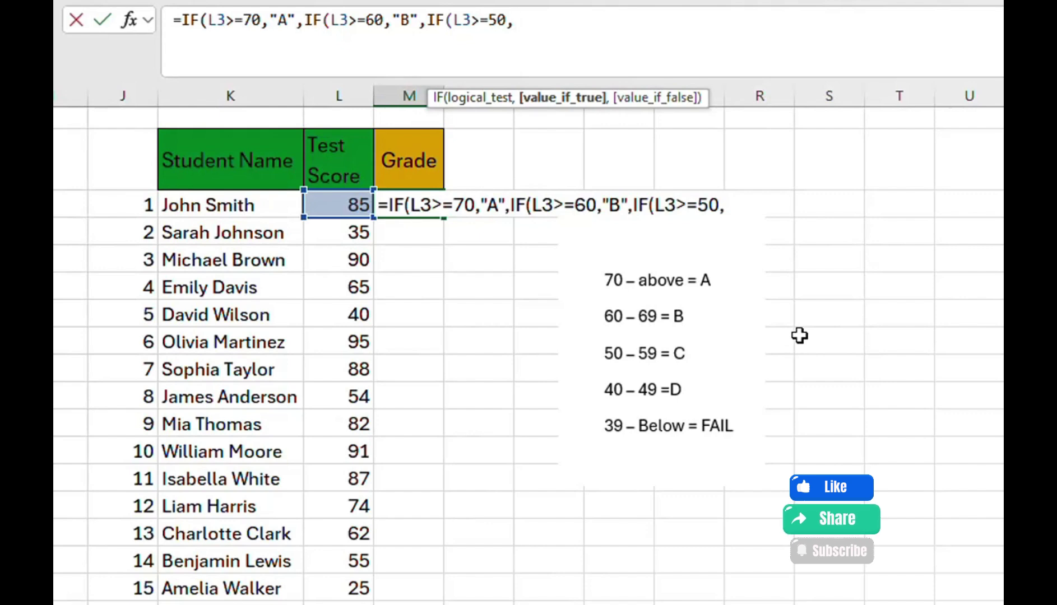
text(")
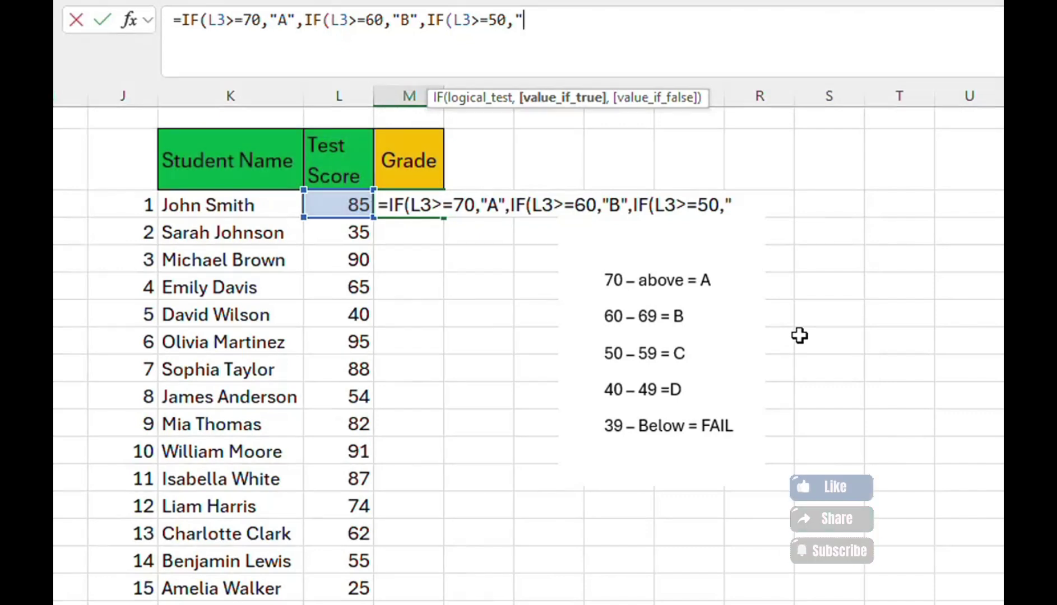
text(C)
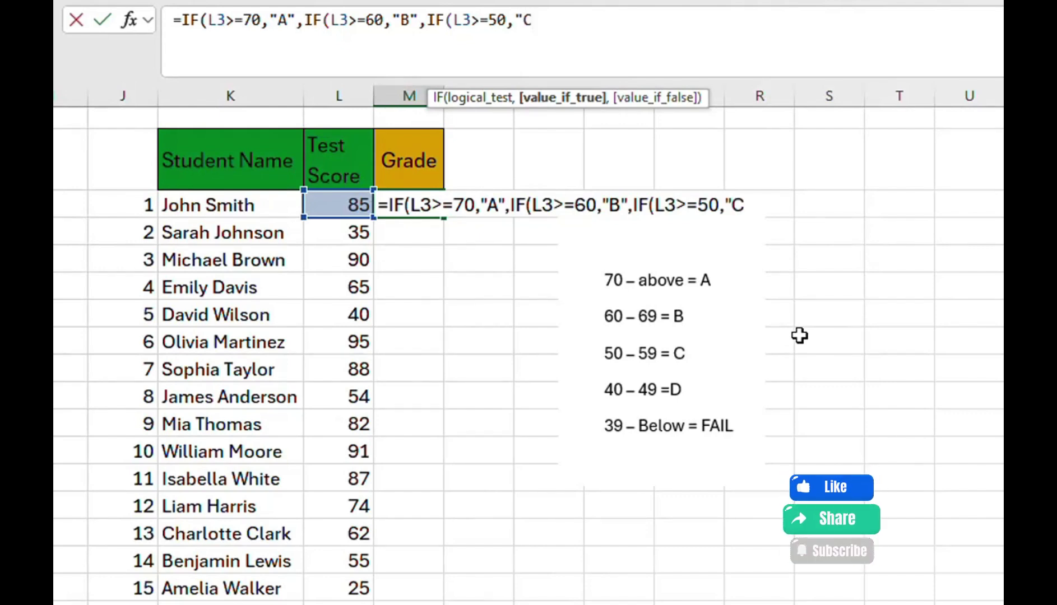
text(",)
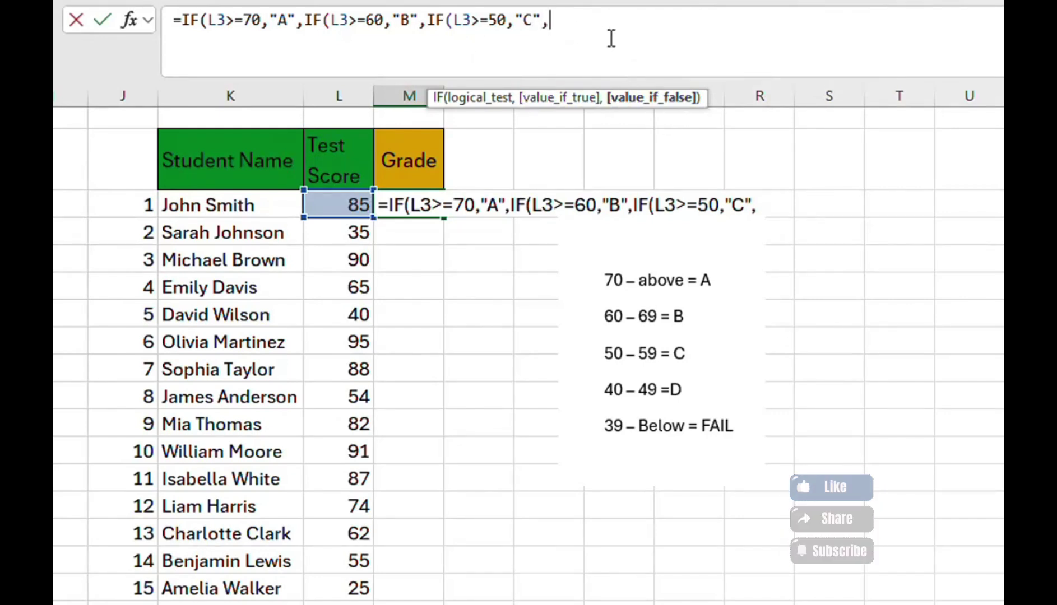
text(IF()
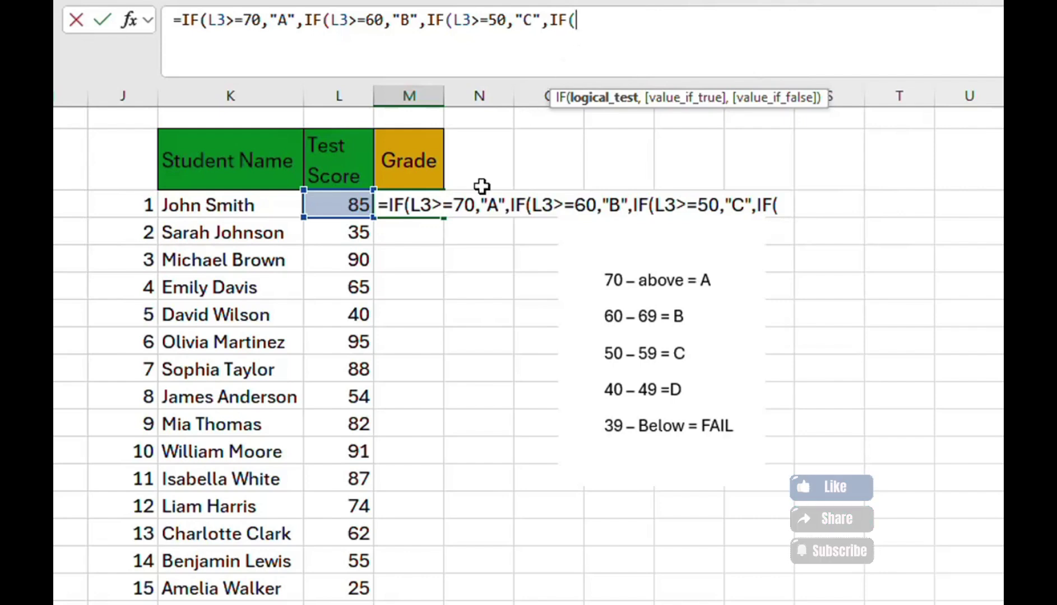
Add L3>=40 returning "D", with FAIL as the final value and closing parentheses.
click(347, 203)
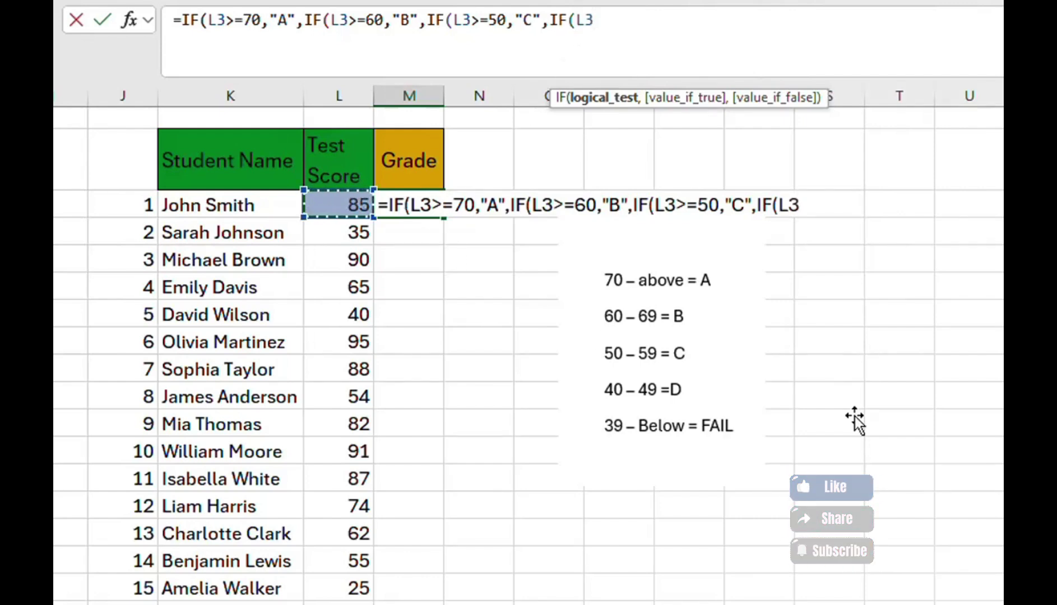
text(>)
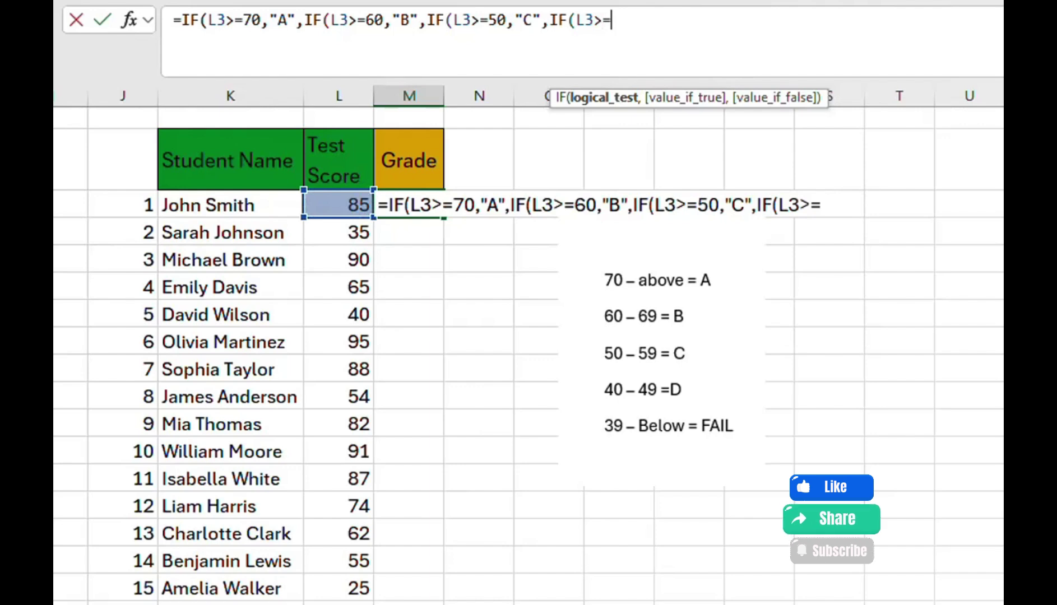
text(=40)
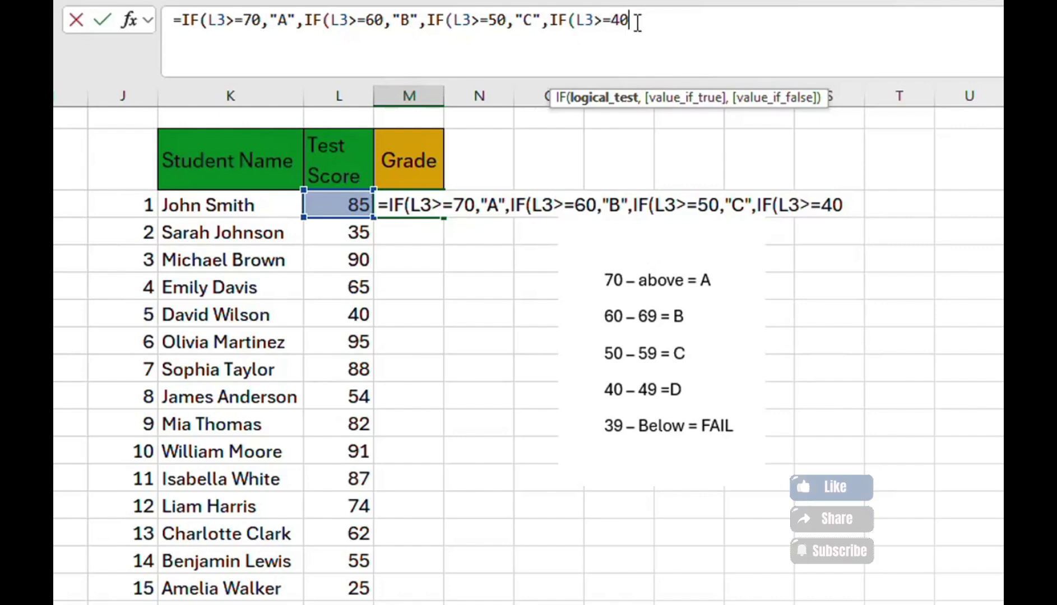
text(,)
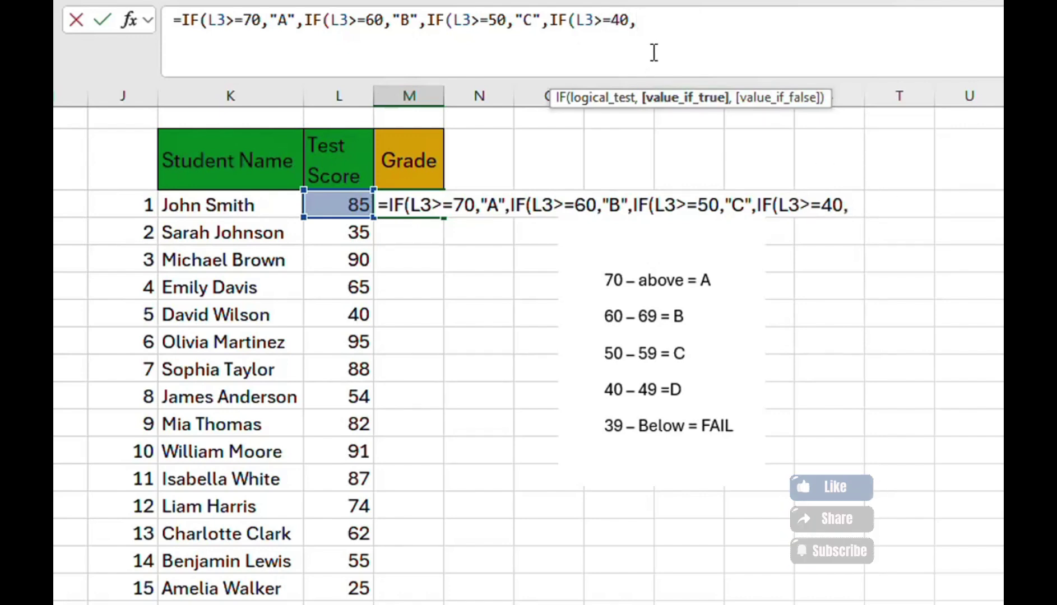
text("D",)
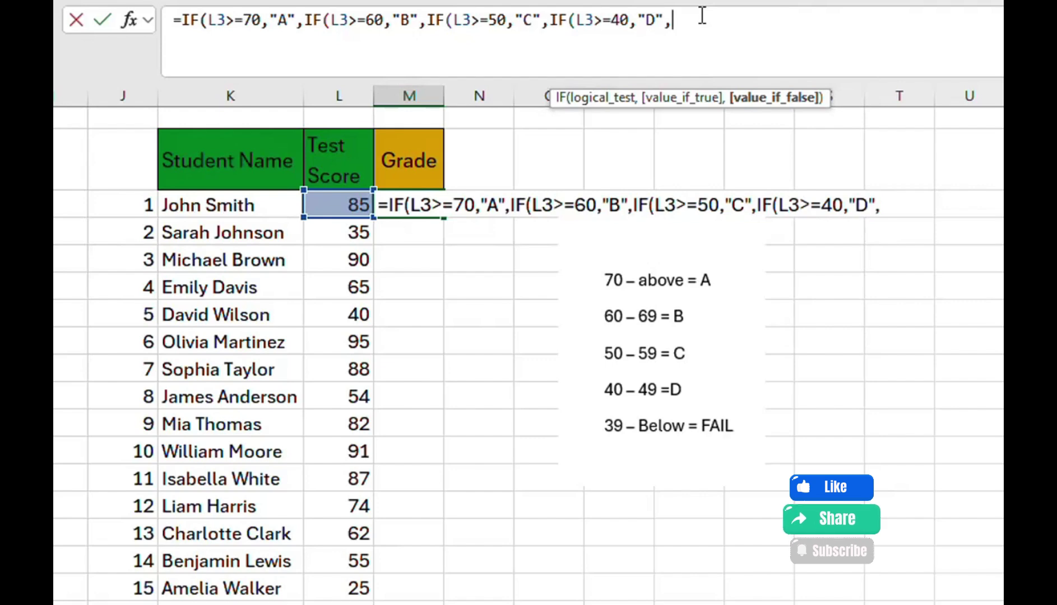
text("FAIL)
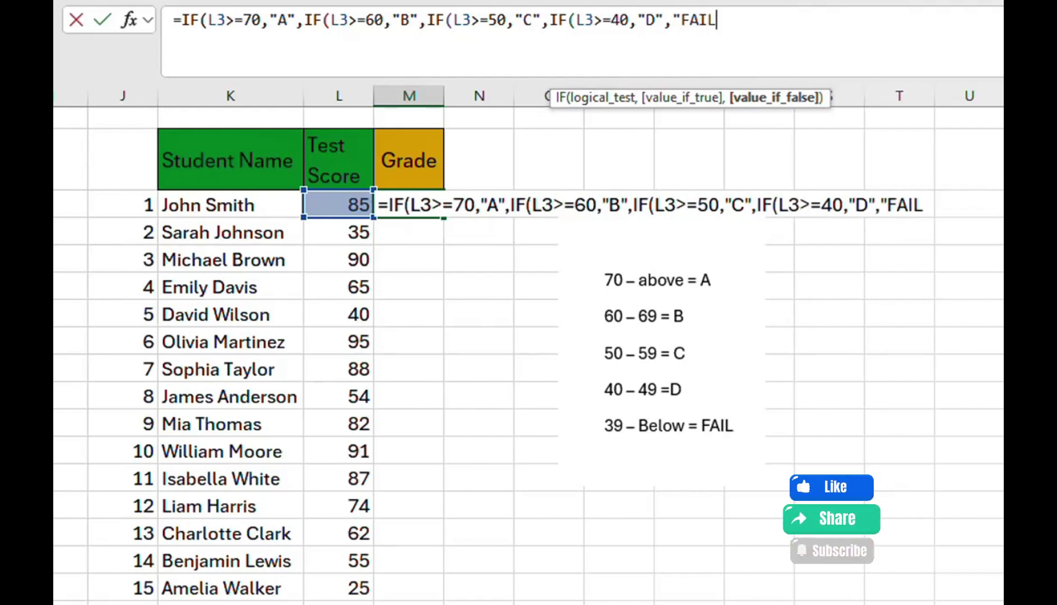
text("))
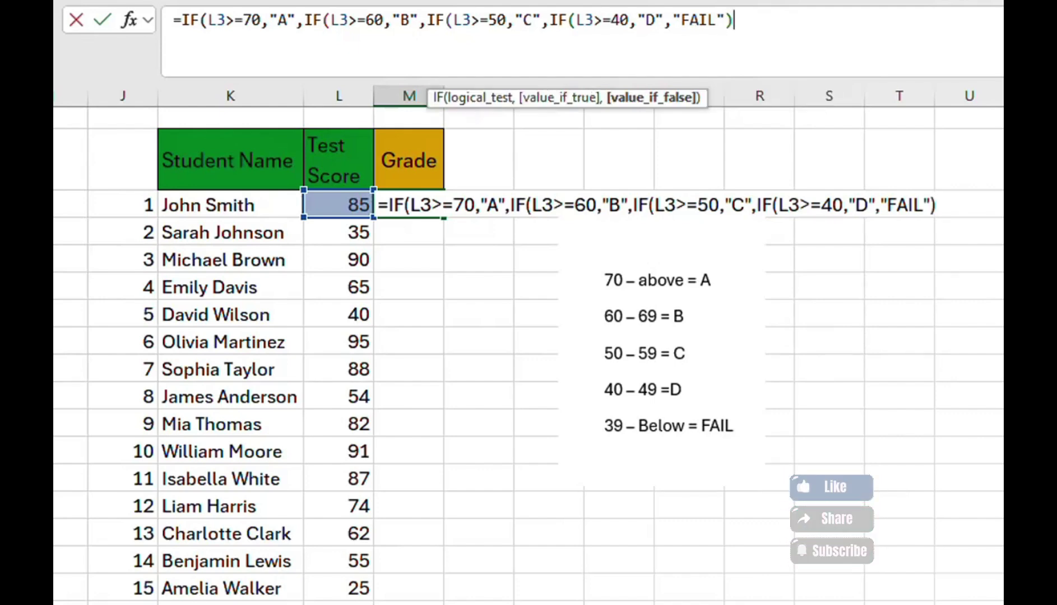
text()))
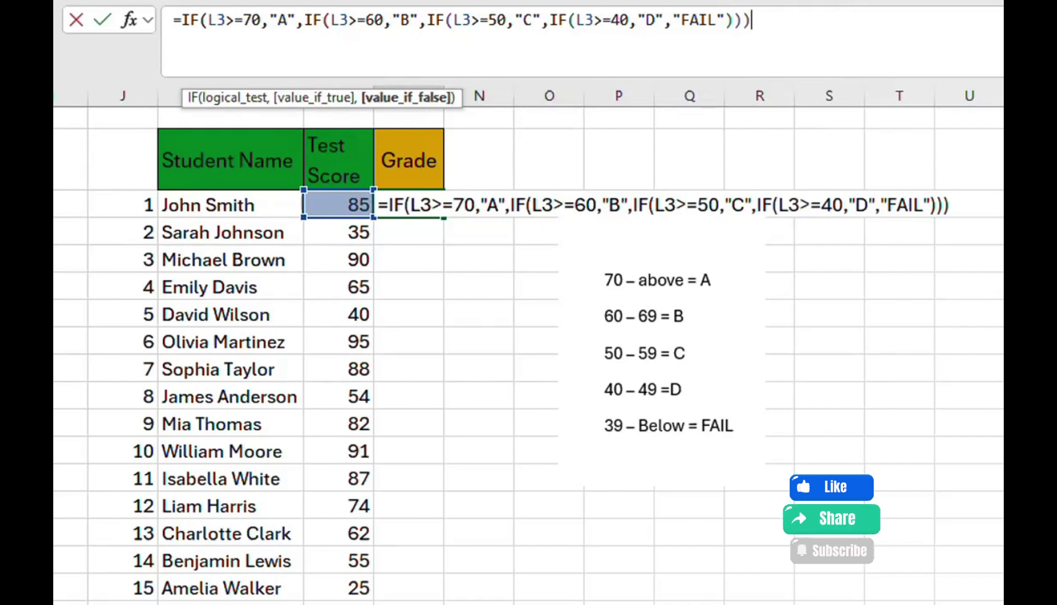
text())
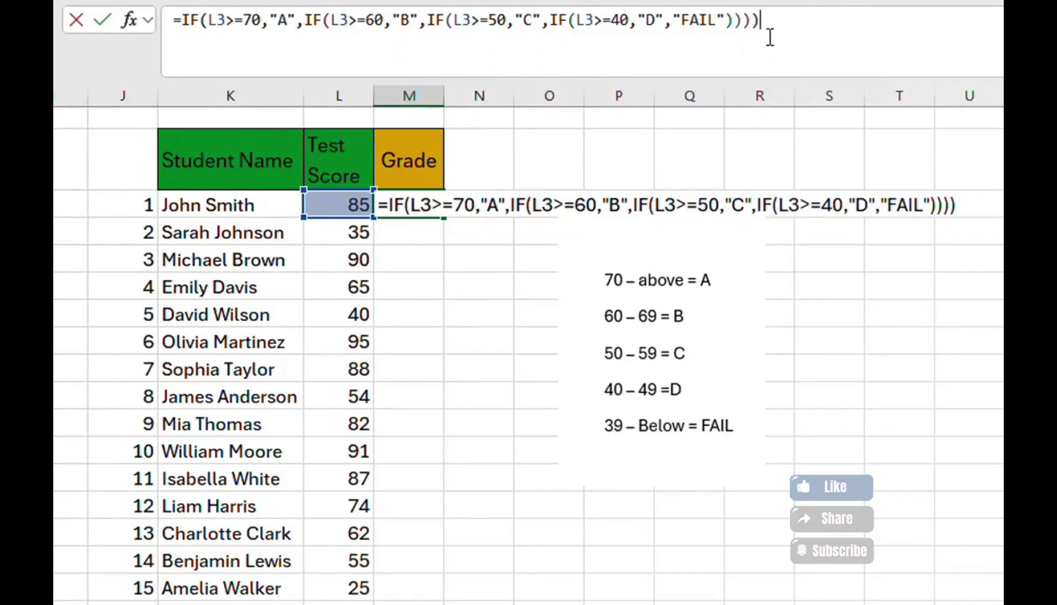
Fix the formula's ending so it closes with "FAIL" and four parentheses.
key(BackSpace)
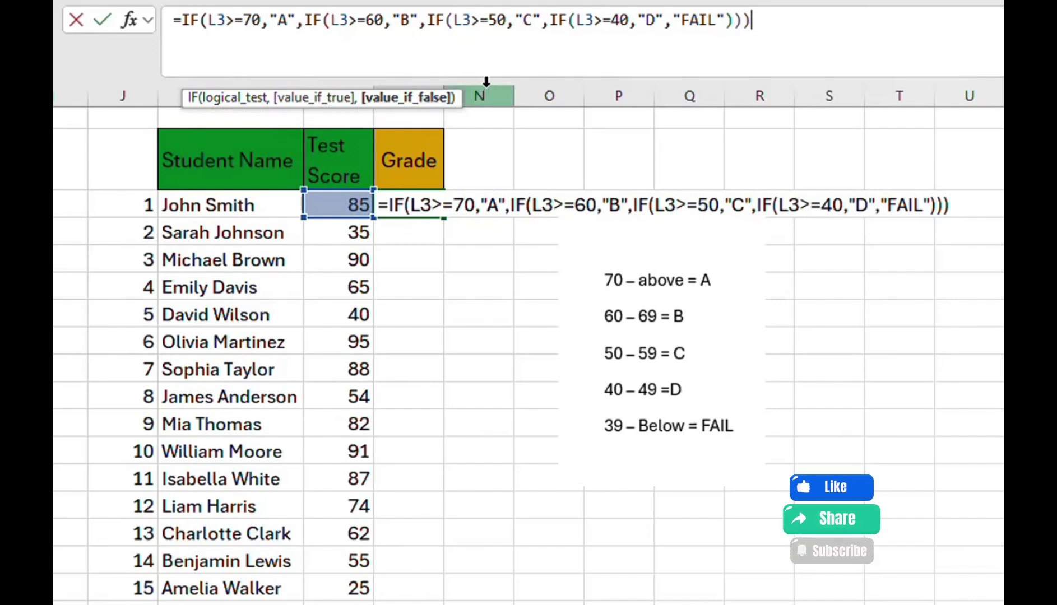
text())
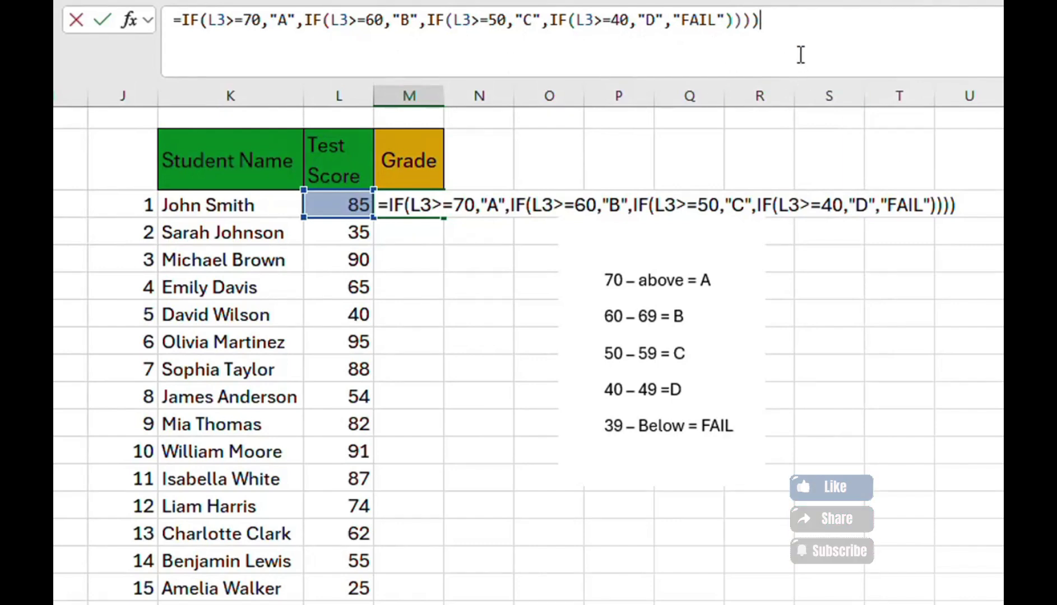
Enter the M3 grade formula (A for score 85) and copy it down the Grade column.
key(Return)
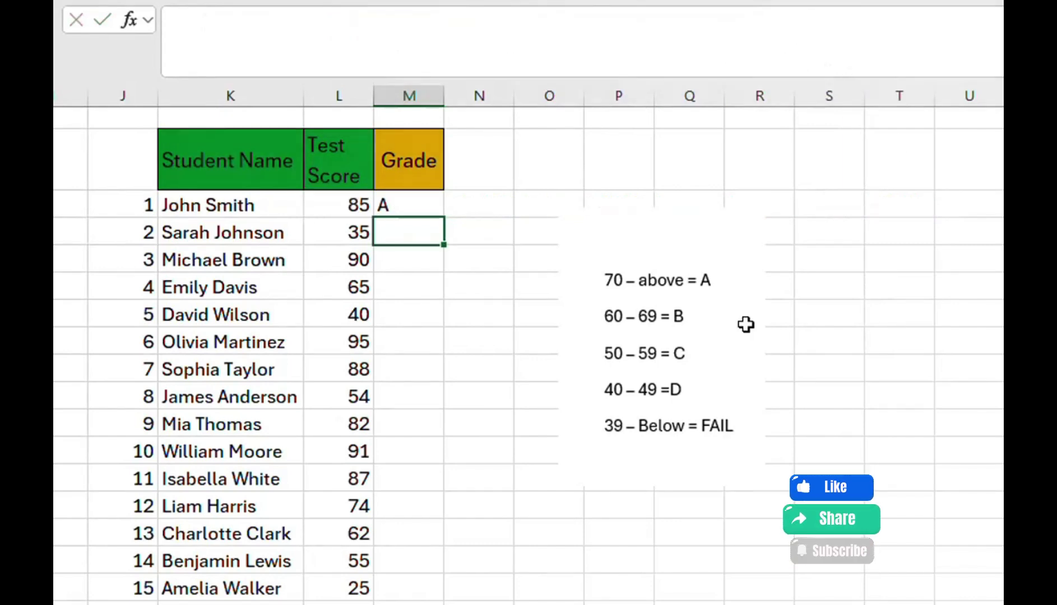
click(408, 207)
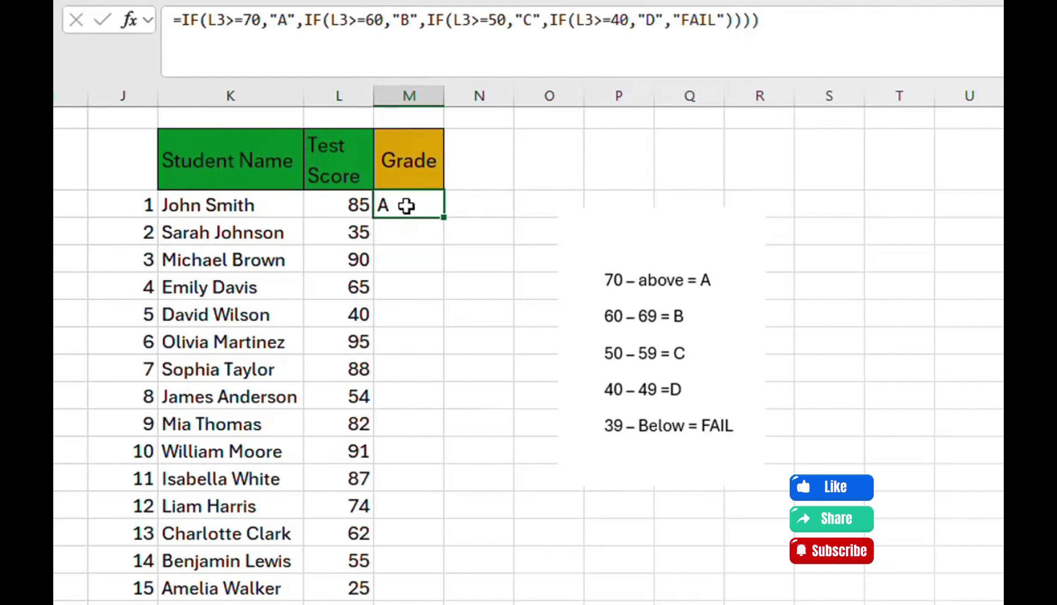
click(346, 208)
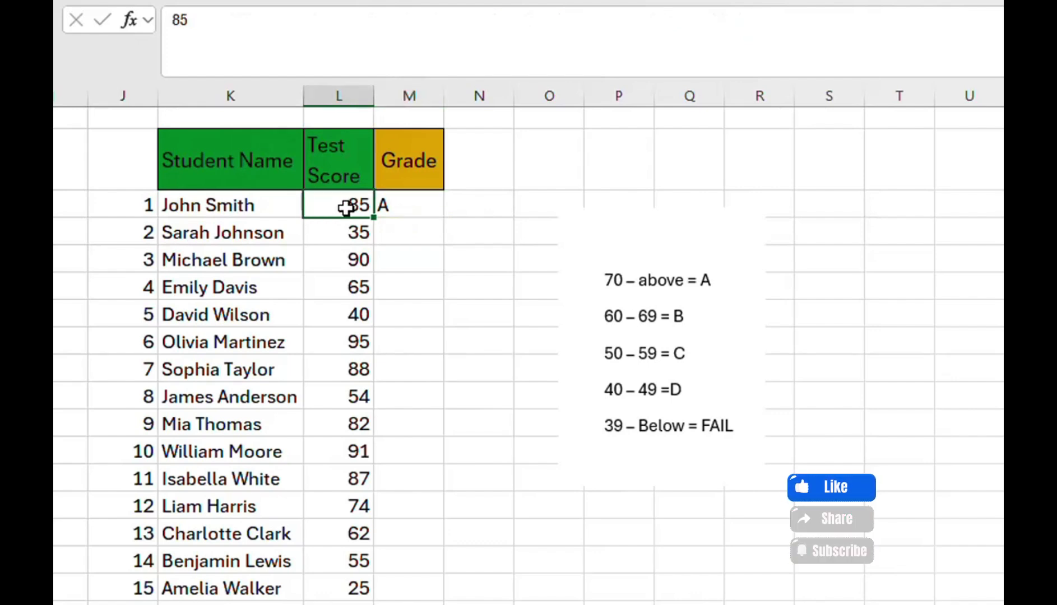
click(403, 212)
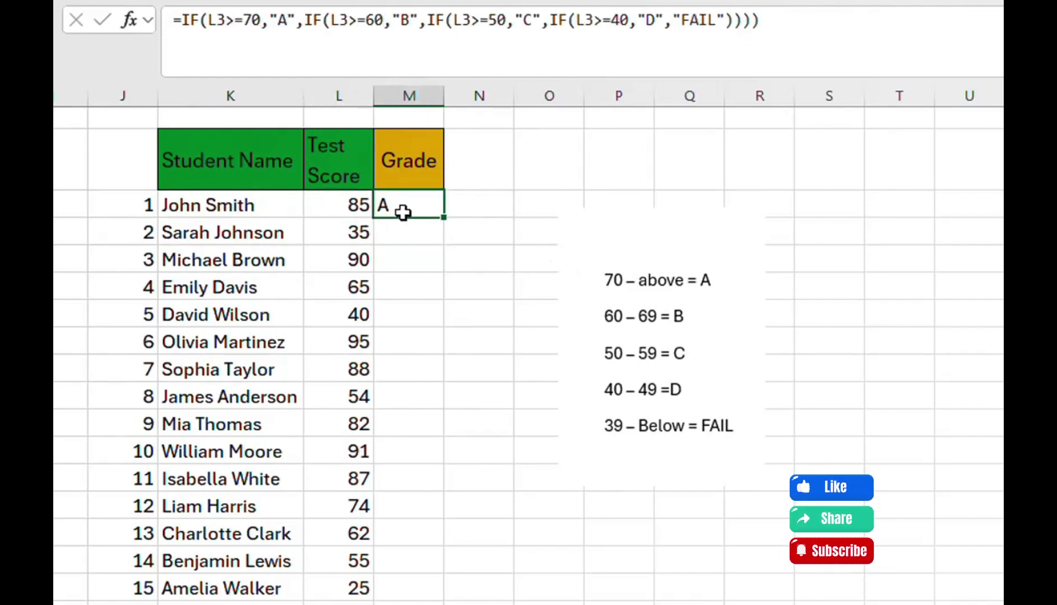
double_click(443, 219)
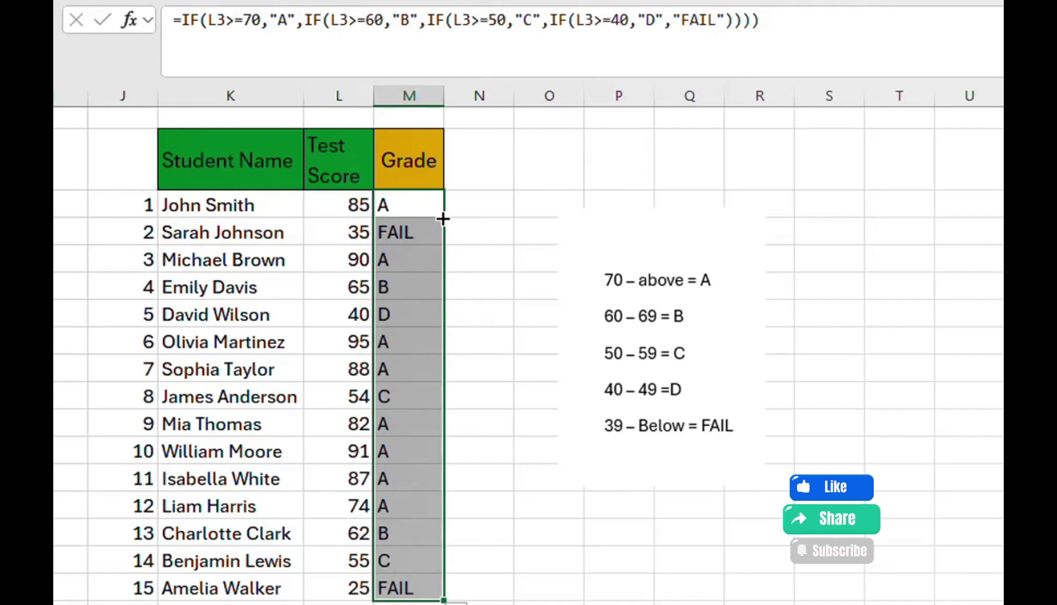
Verify that scores of 35 and 25 give FAIL and inspect the copied grade formulas.
click(352, 234)
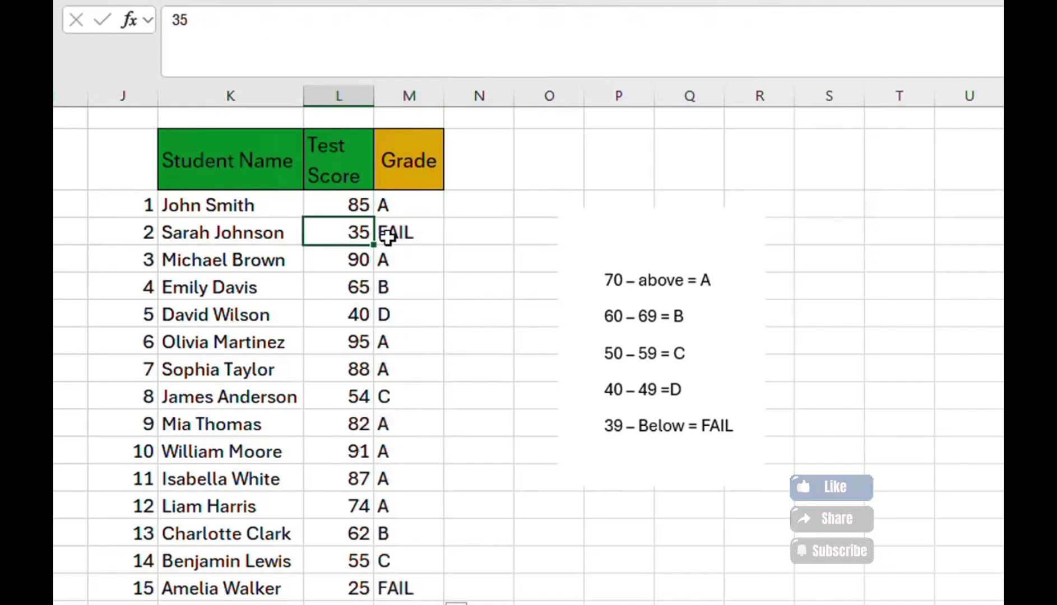
click(408, 235)
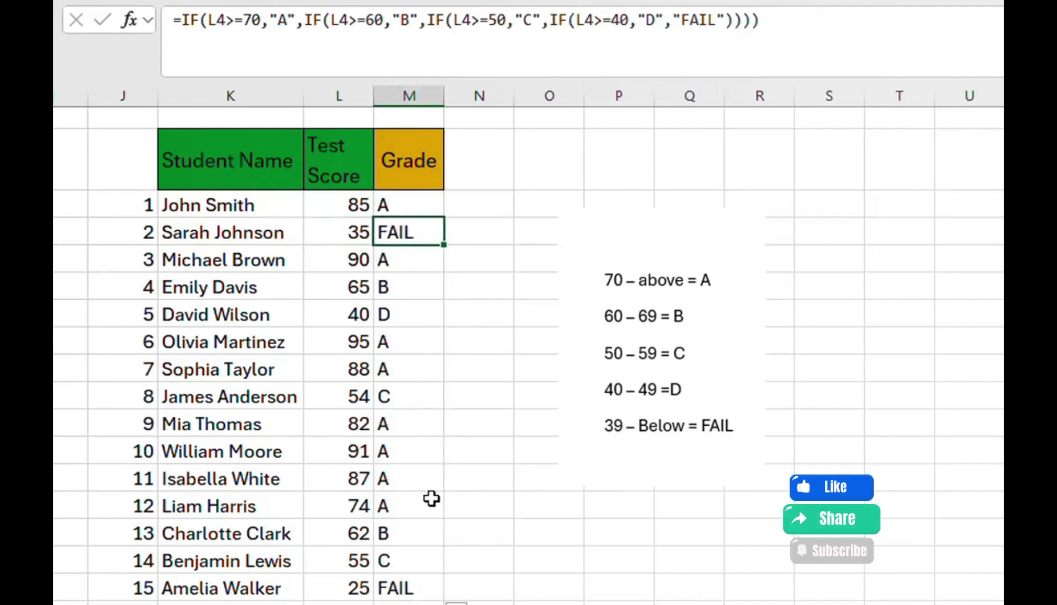
click(325, 590)
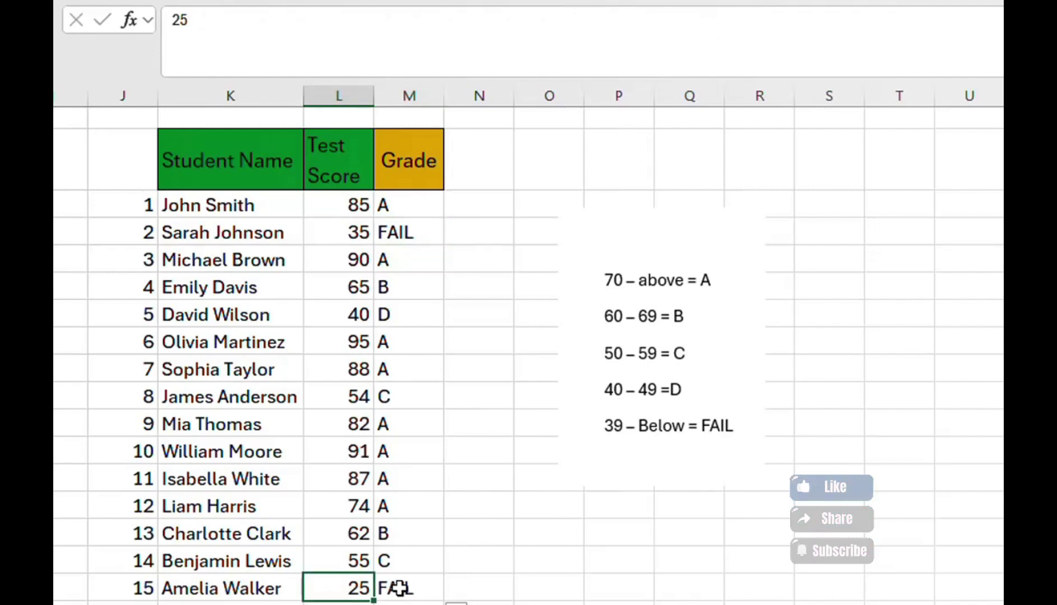
click(404, 588)
click(402, 236)
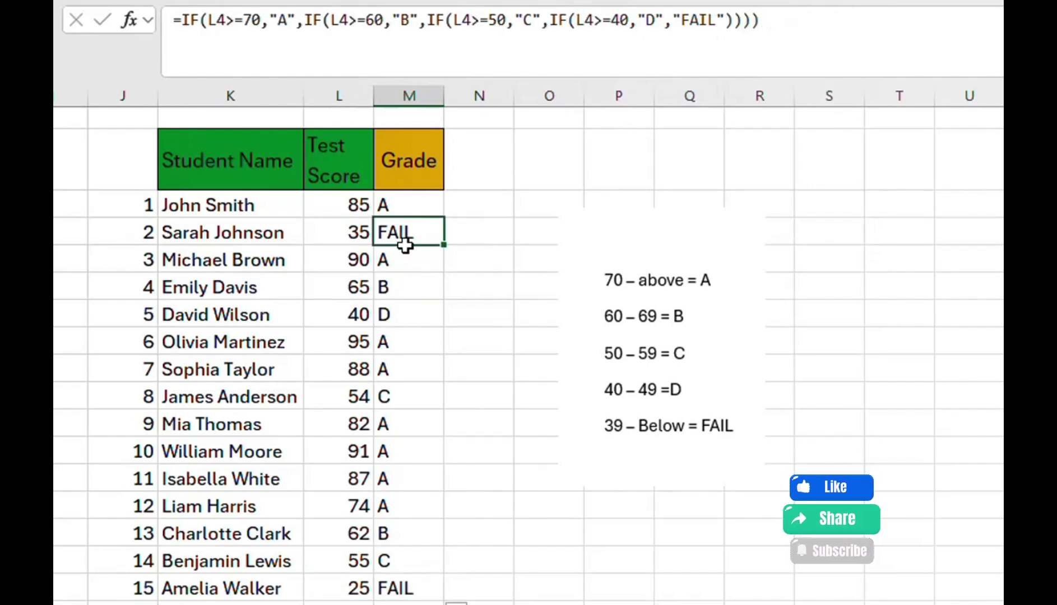
click(402, 312)
click(405, 257)
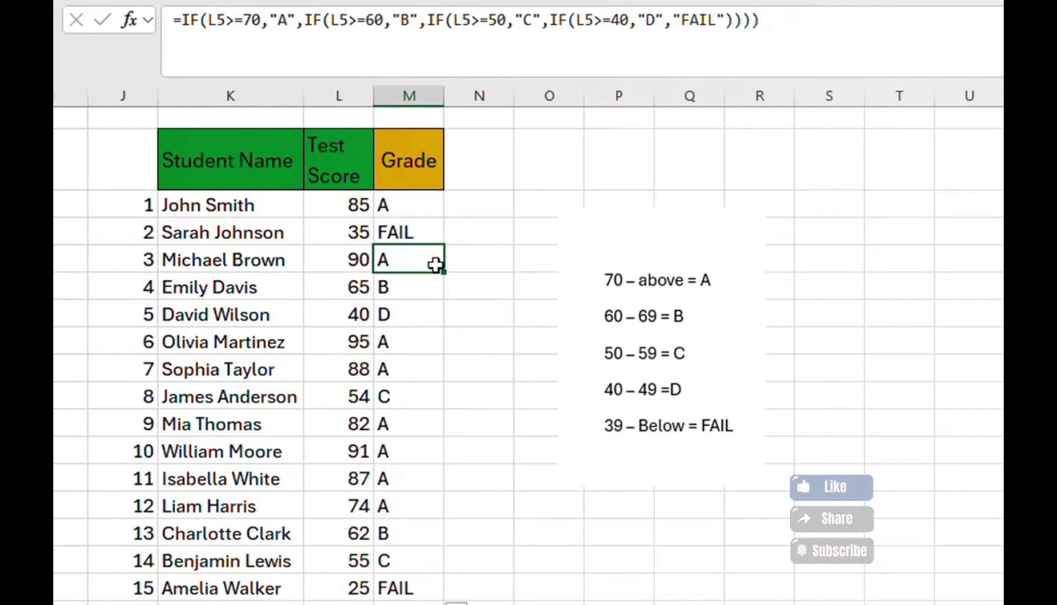